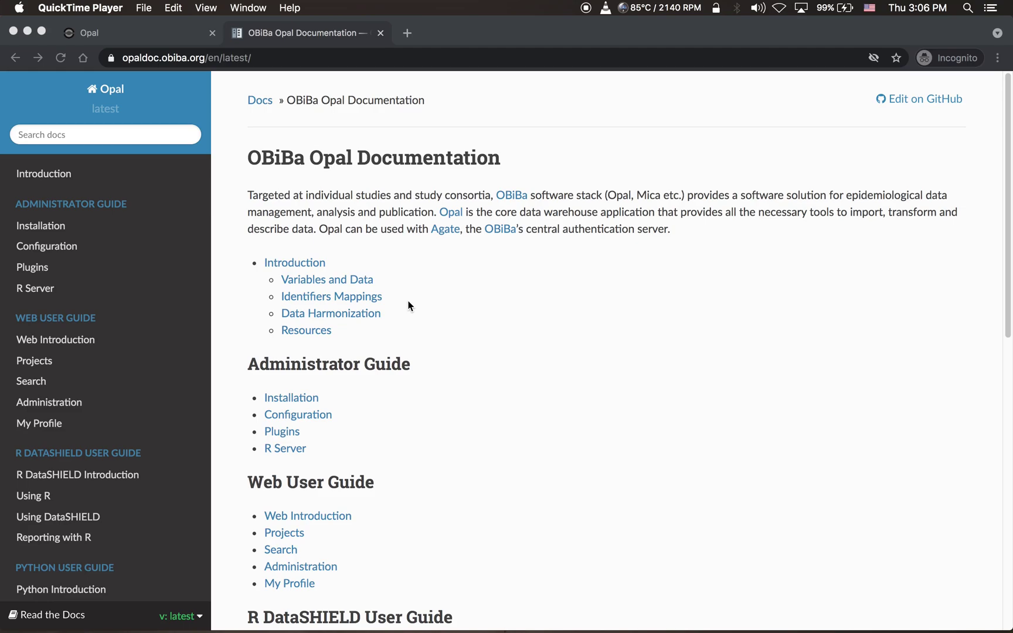
- Sign in to the Opal demo as administrator and upload TOKYO.csv to the /home/administrator folder
left_click(166, 39)
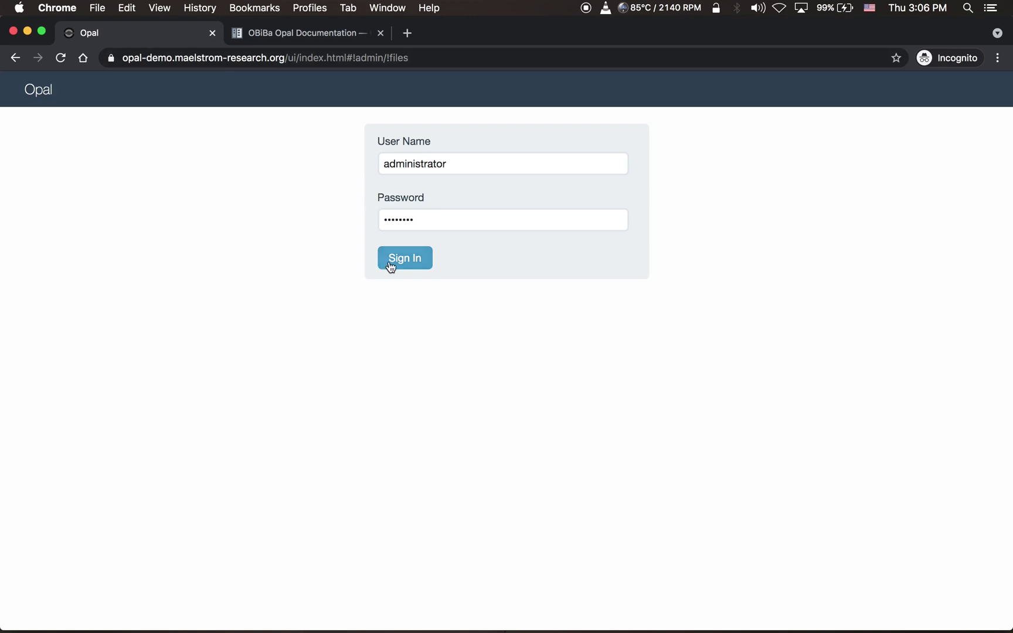
left_click(418, 268)
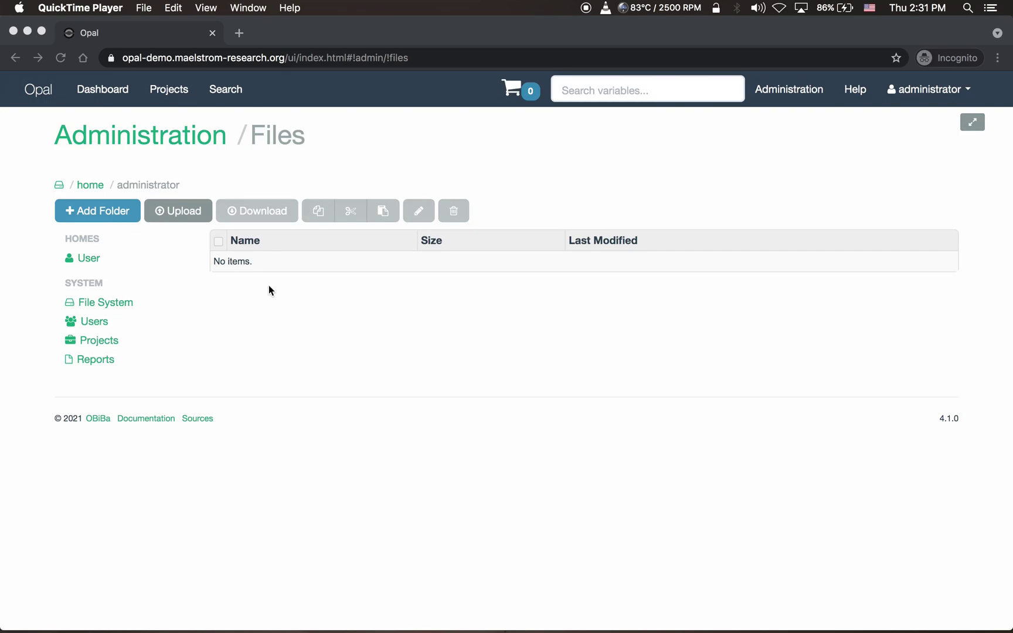
left_click(173, 212)
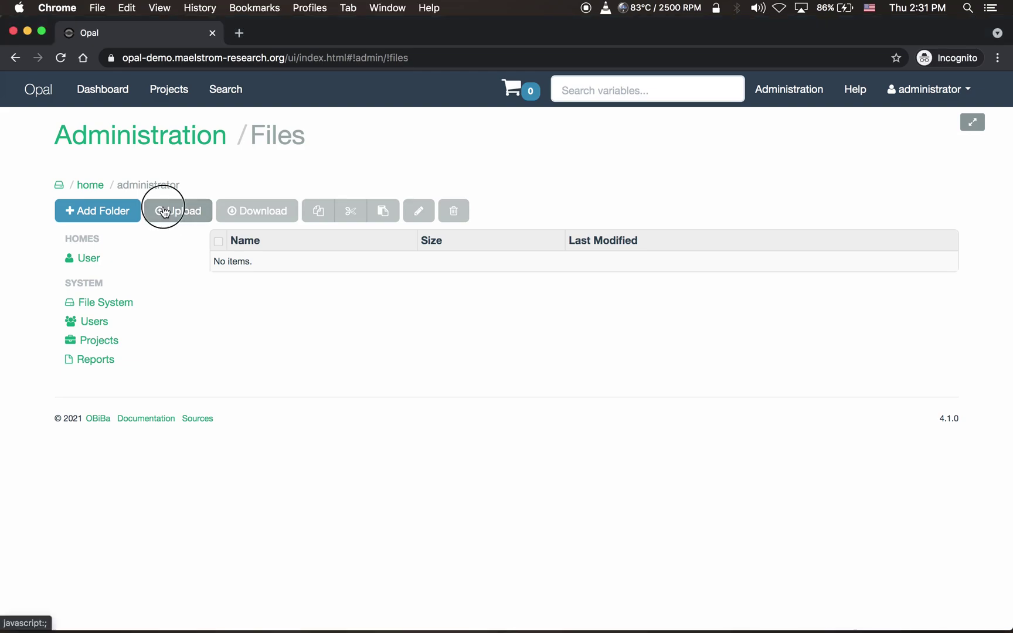
left_click(358, 222)
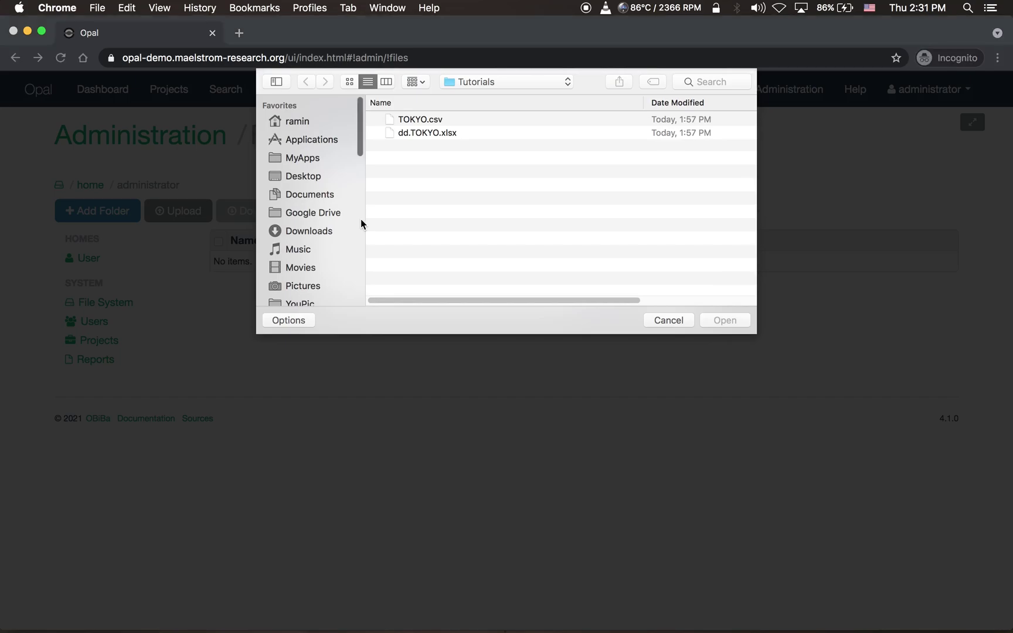
double_click(420, 118)
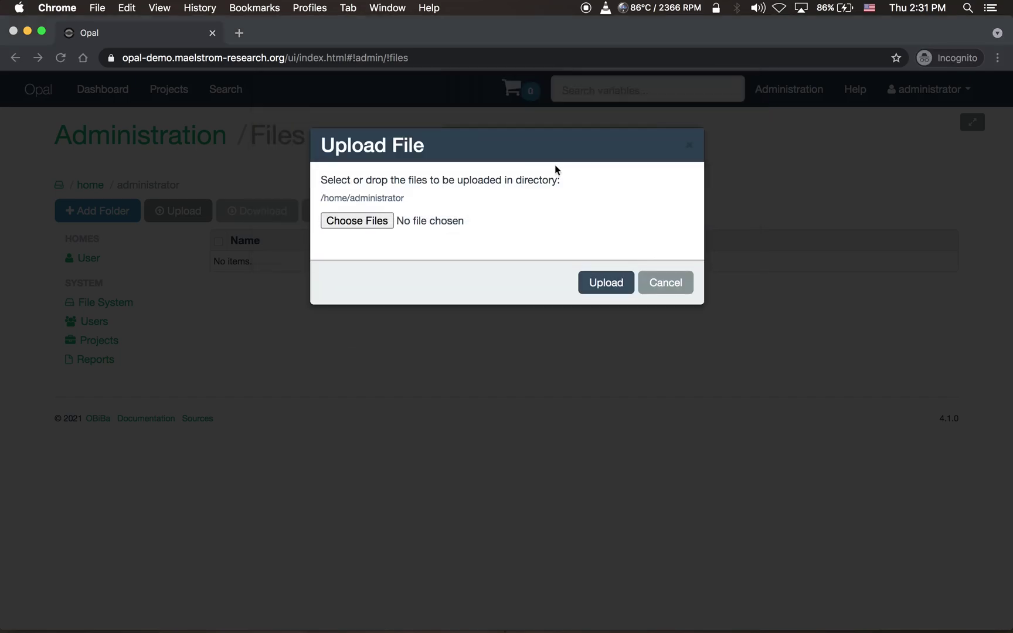
left_click(602, 285)
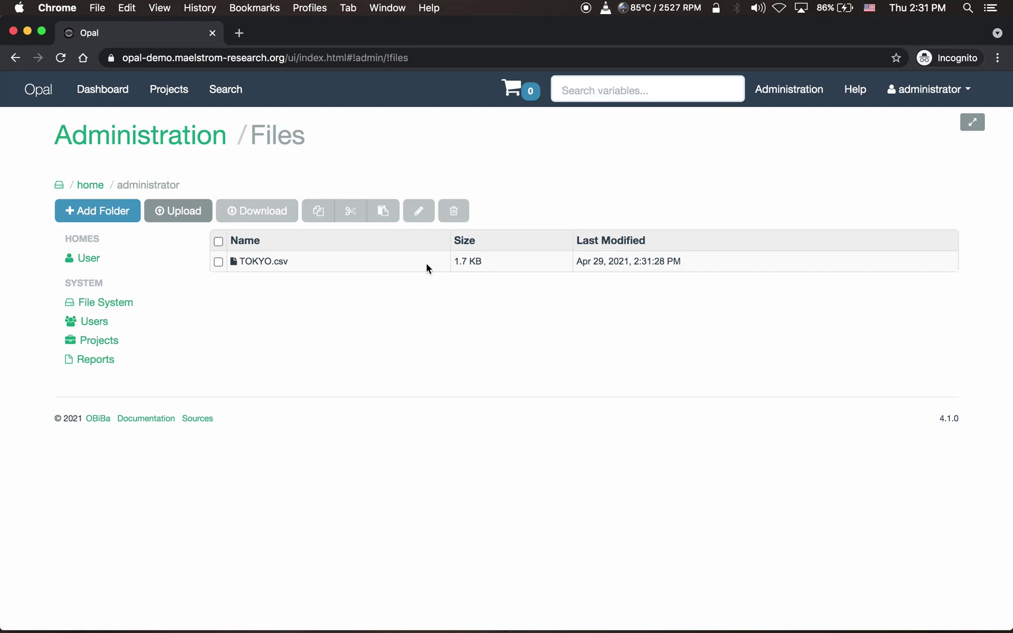
left_click(219, 241)
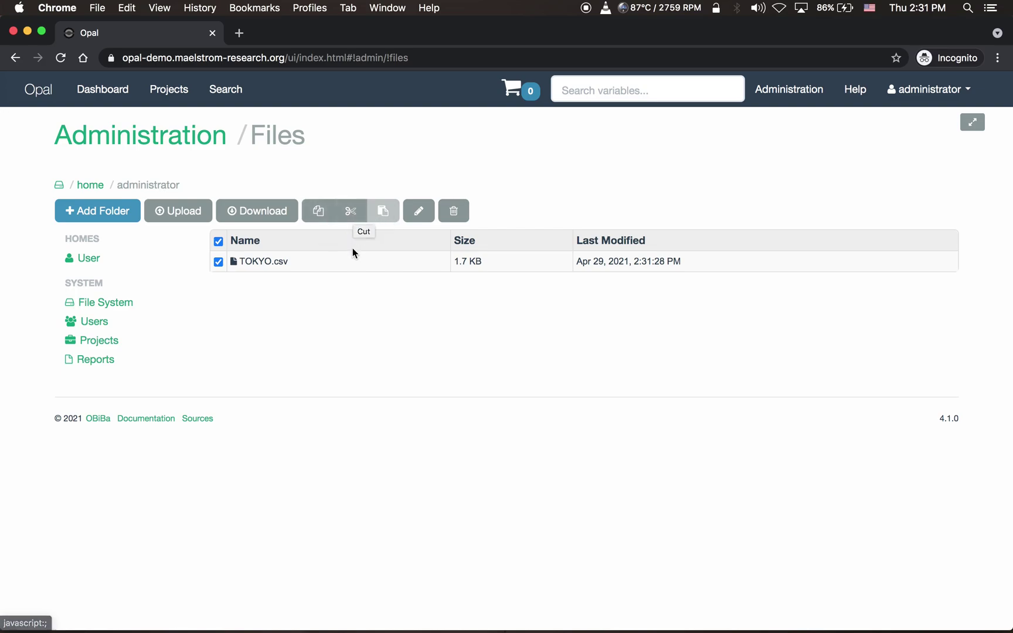
left_click(416, 212)
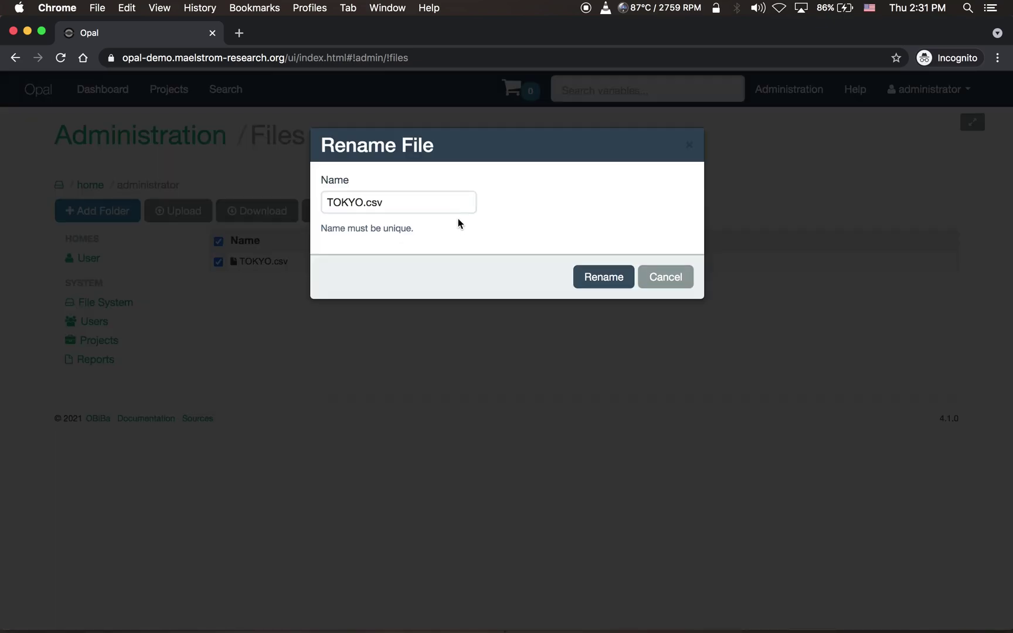
left_click(658, 284)
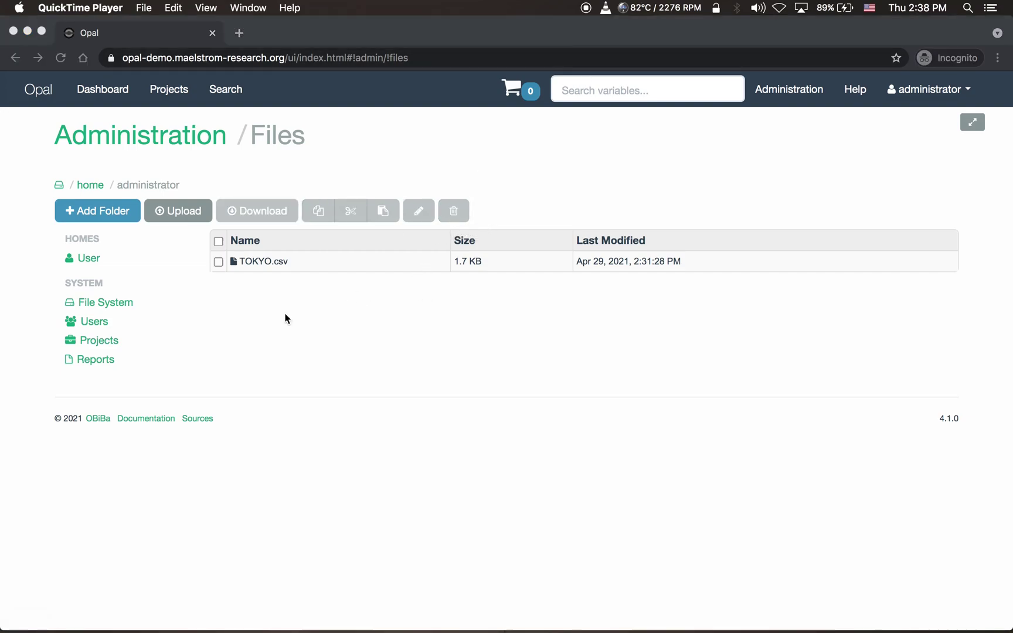
- Look at the contents of the system projects folder in the file manager
left_click(72, 346)
left_click(73, 343)
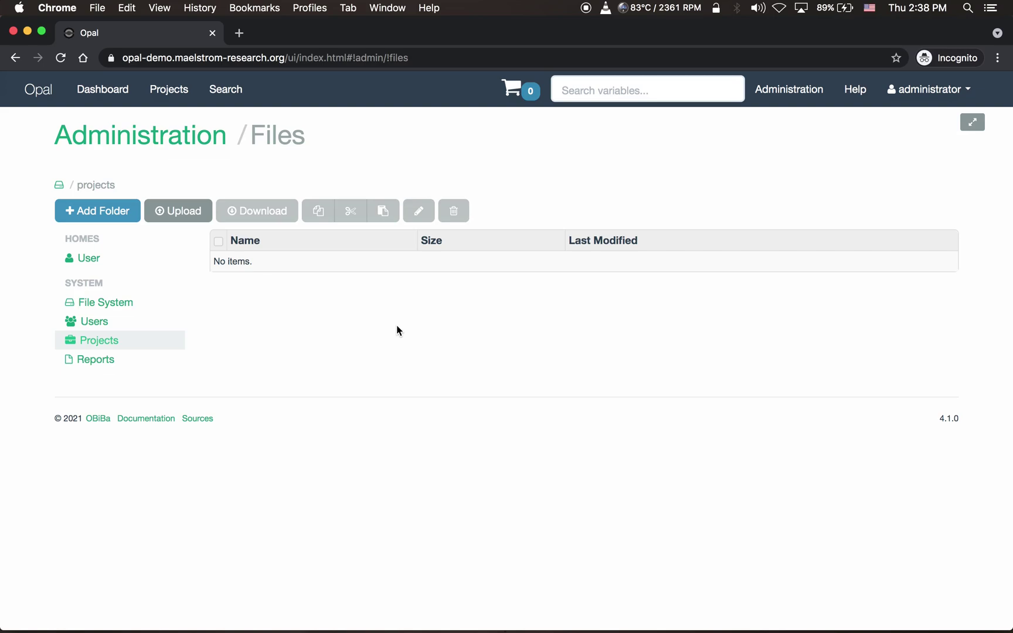
- Create a project named Project_test with mongodb as its default storage database
left_click(166, 92)
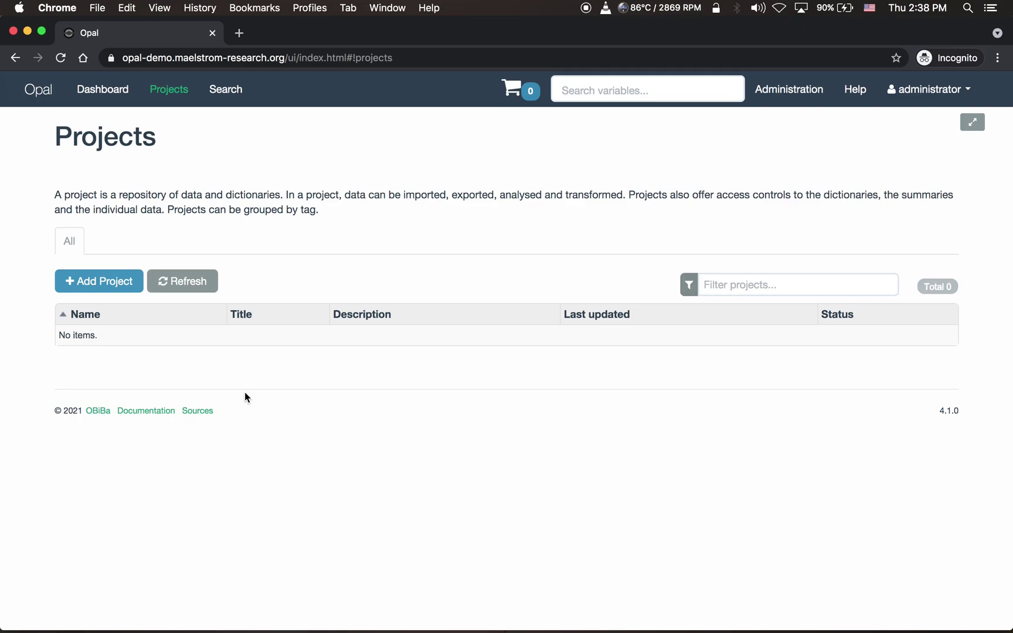
left_click(91, 280)
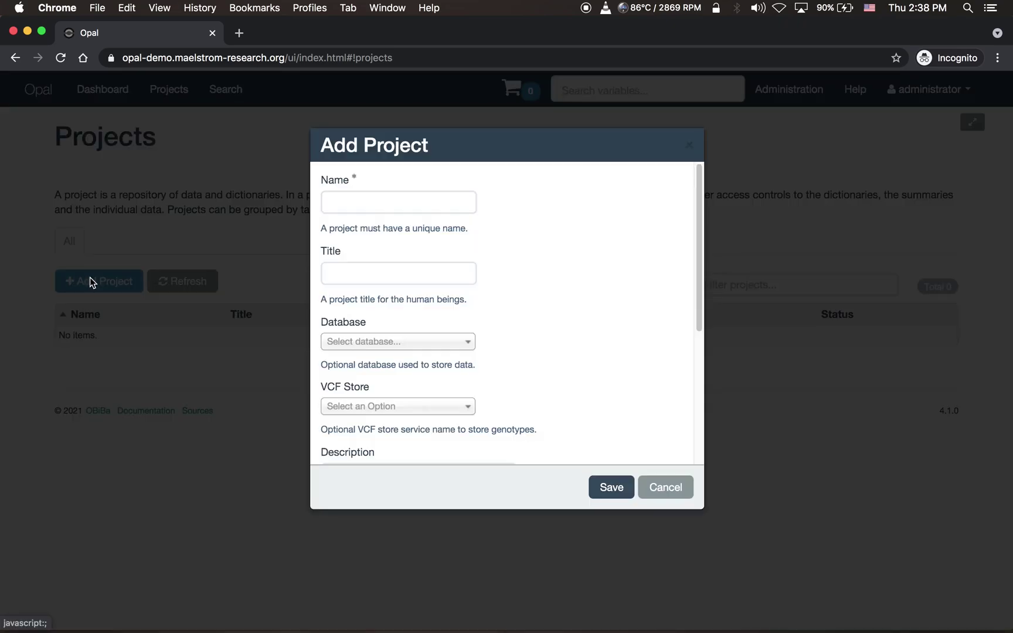
left_click(379, 203)
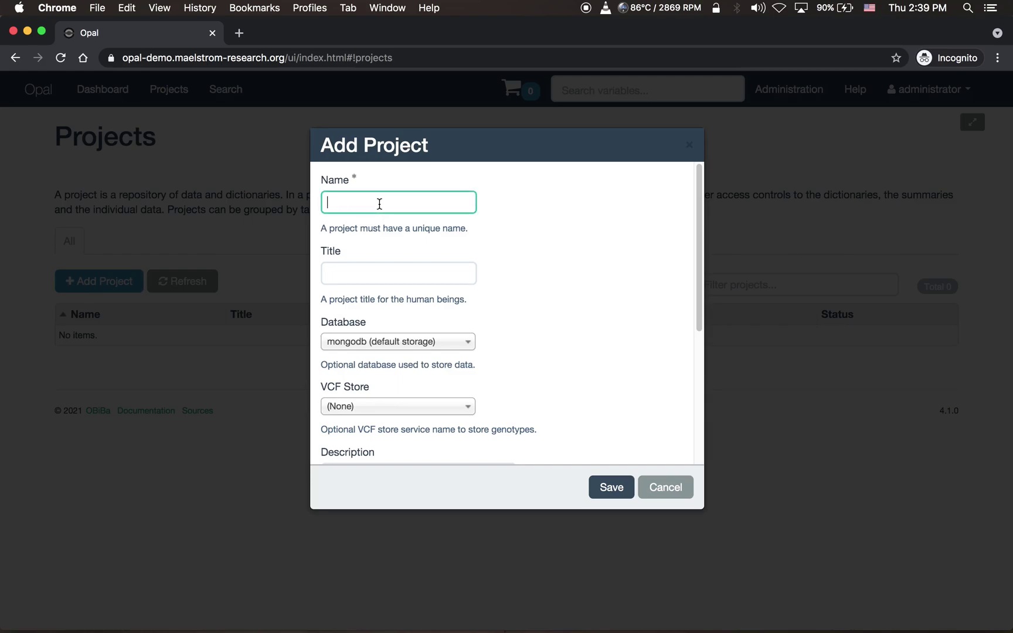
type("Project_test")
left_click(619, 489)
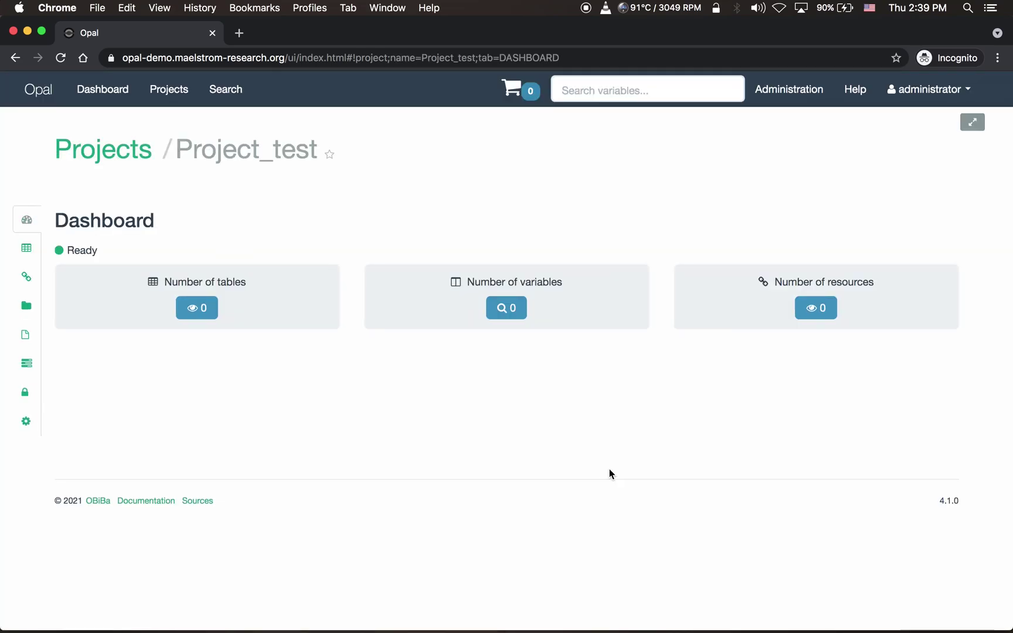
- Start a CSV data import into Project_test's tables, using /home/administrator/TOKYO.csv as the data file
left_click(23, 250)
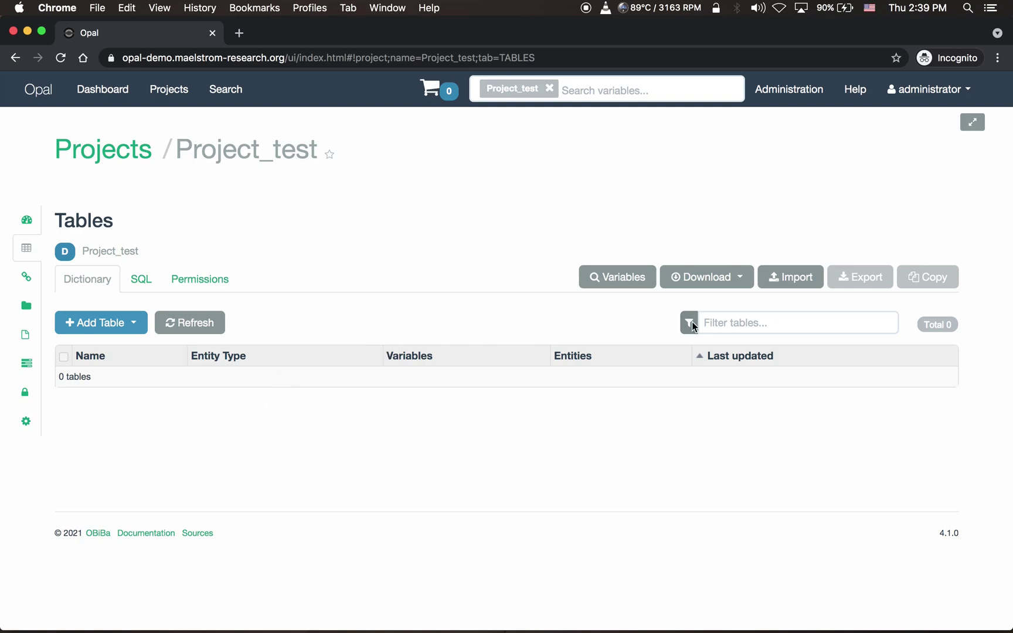
left_click(805, 281)
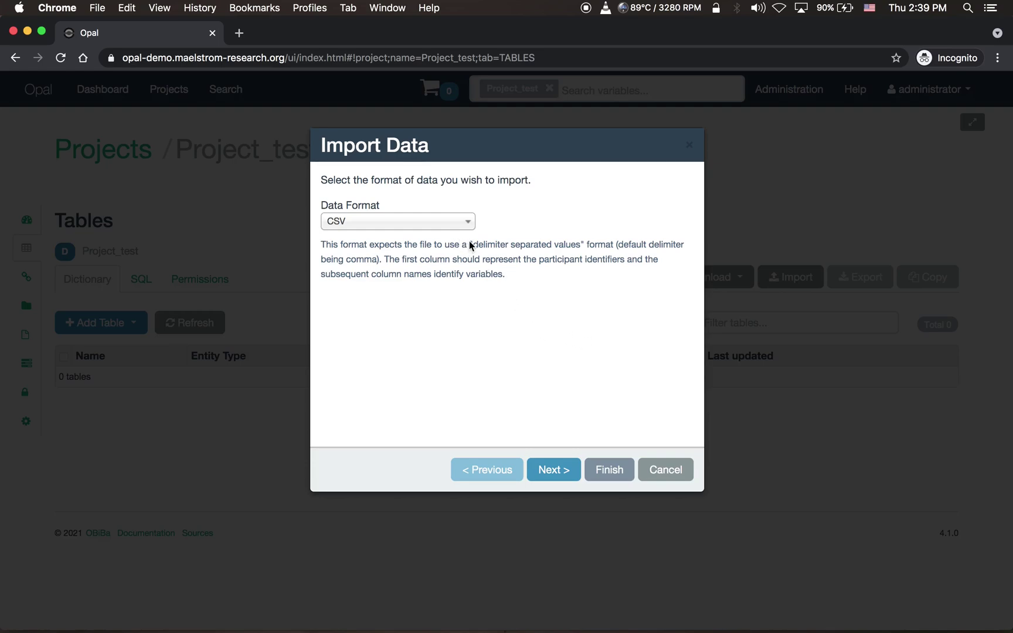
left_click(461, 226)
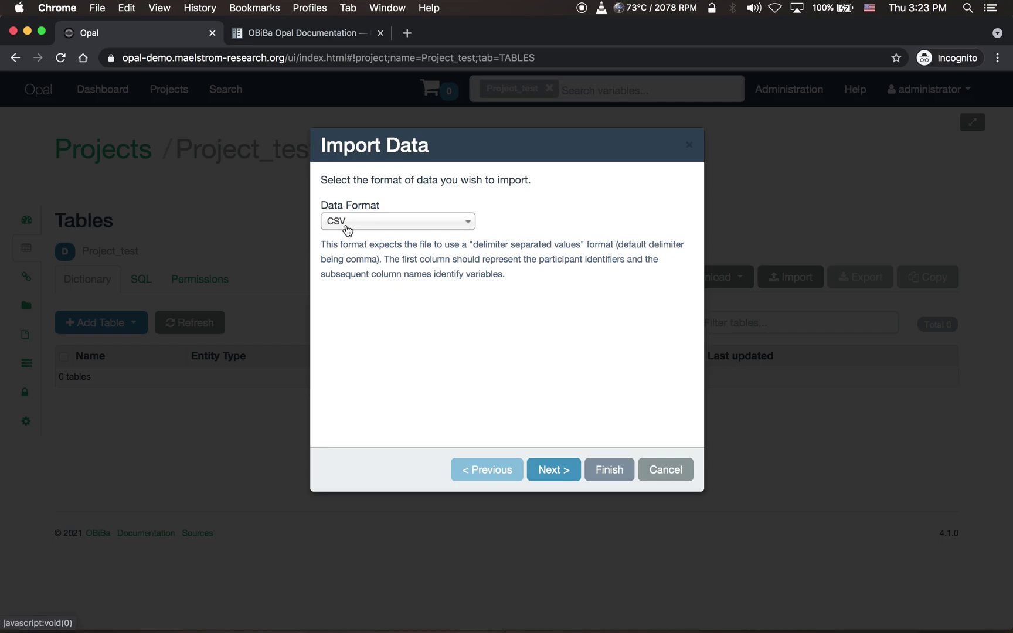
left_click(550, 472)
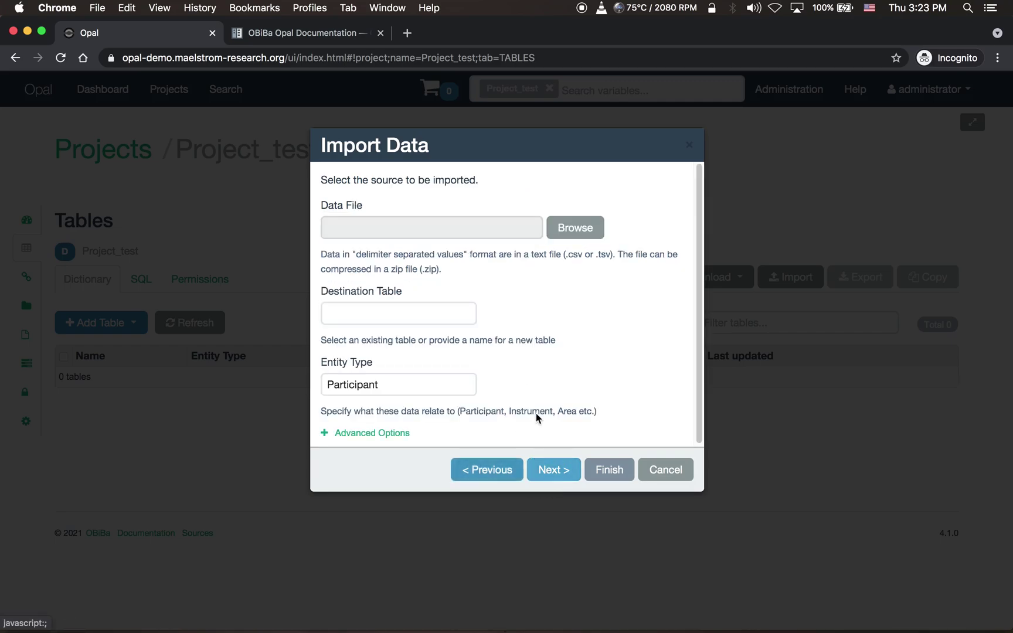
left_click(576, 230)
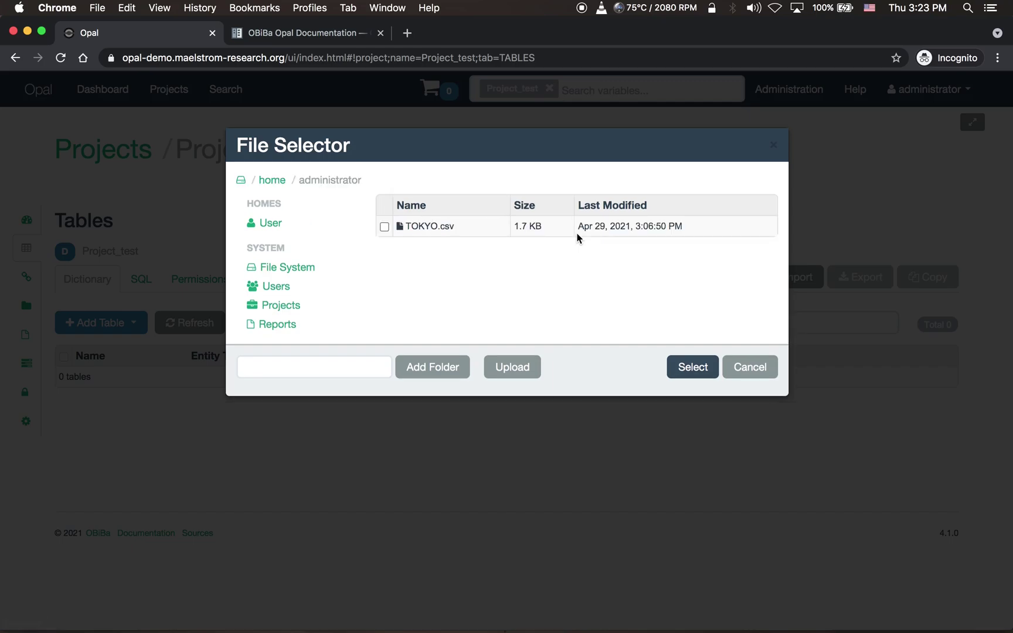
left_click(384, 229)
left_click(678, 371)
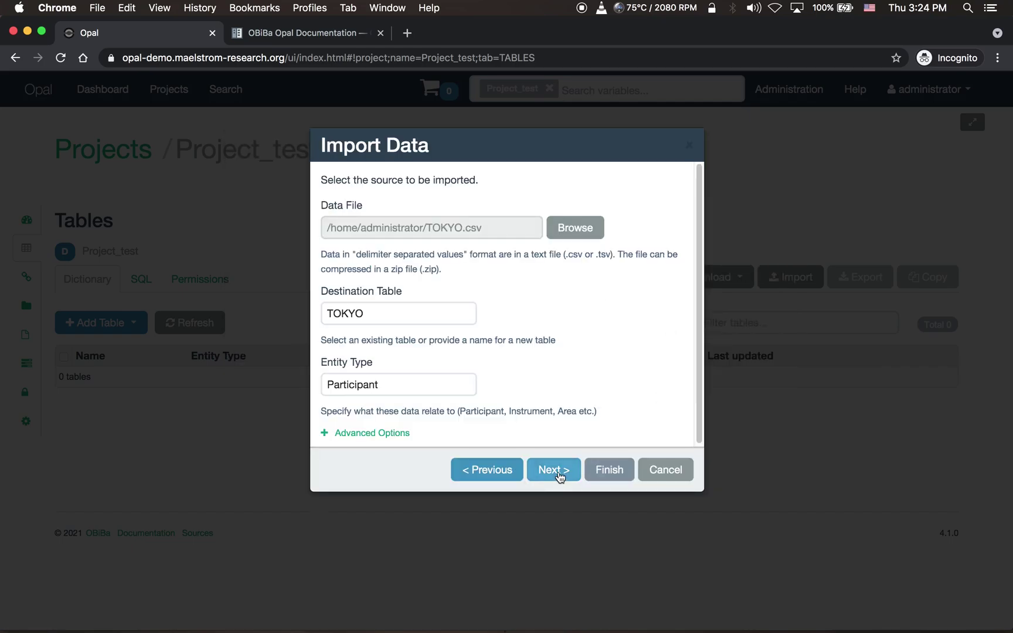
- Accept the remaining import settings for destination table TOKYO with entity type Participant and finish the import
left_click(552, 472)
left_click(554, 482)
left_click(556, 484)
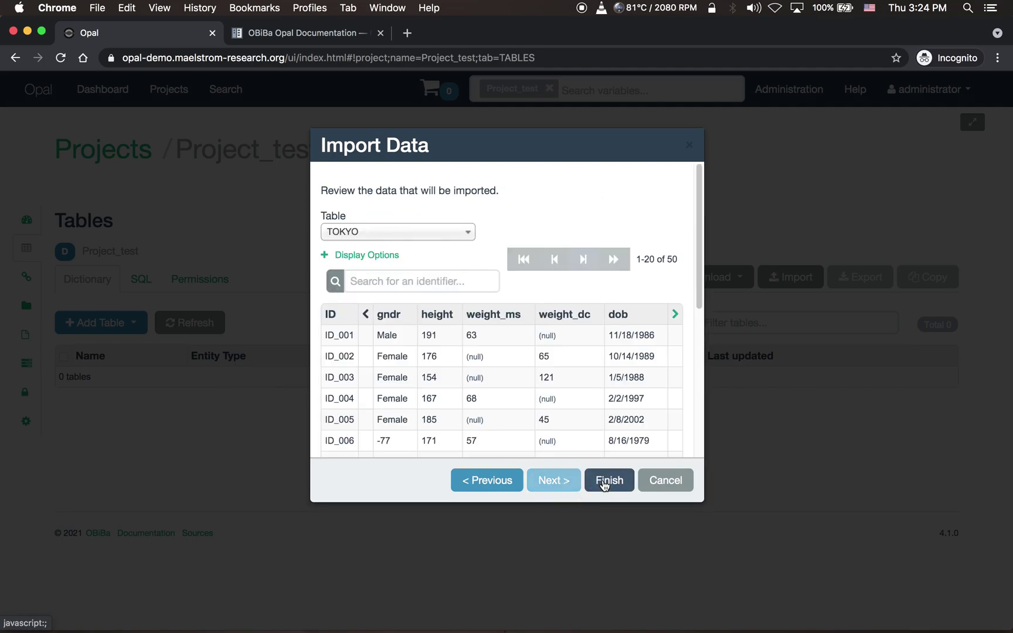
left_click(604, 481)
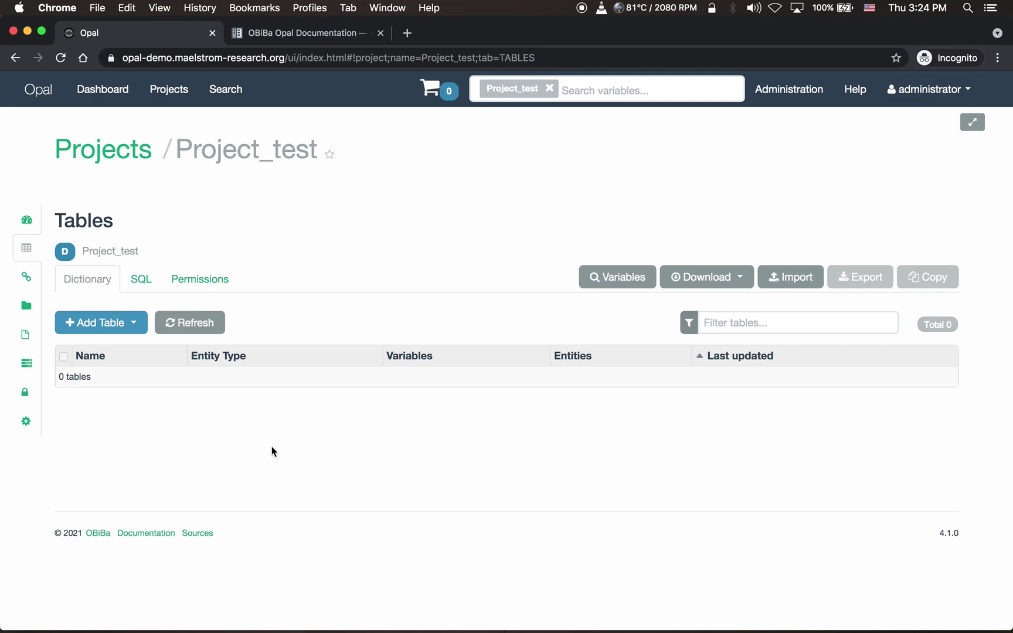
- Check the import task's status in the project and examine the variables in the TOKYO table's dictionary
left_click(17, 364)
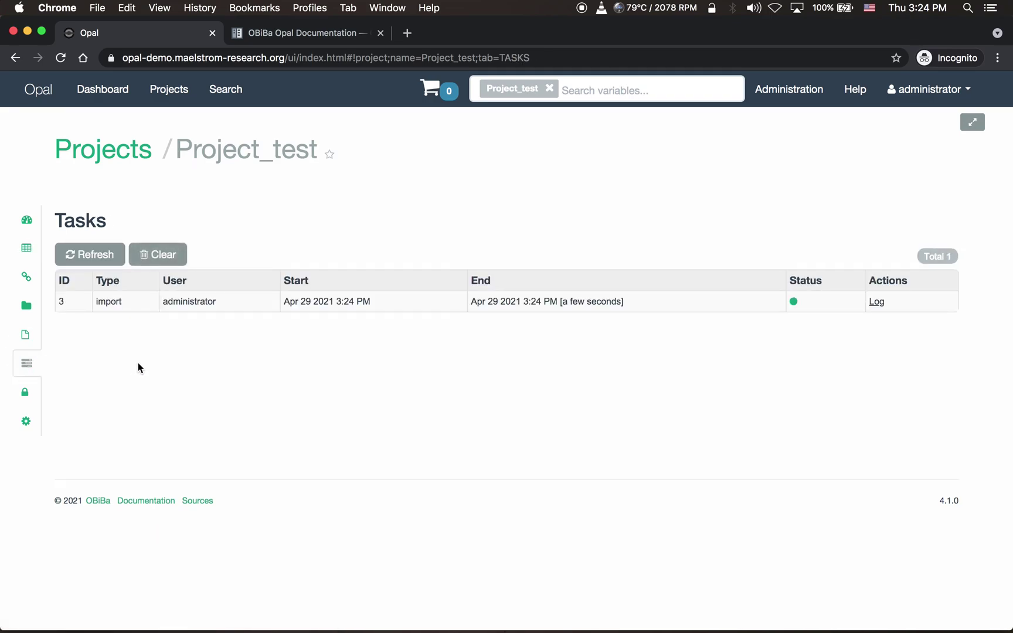
left_click(25, 260)
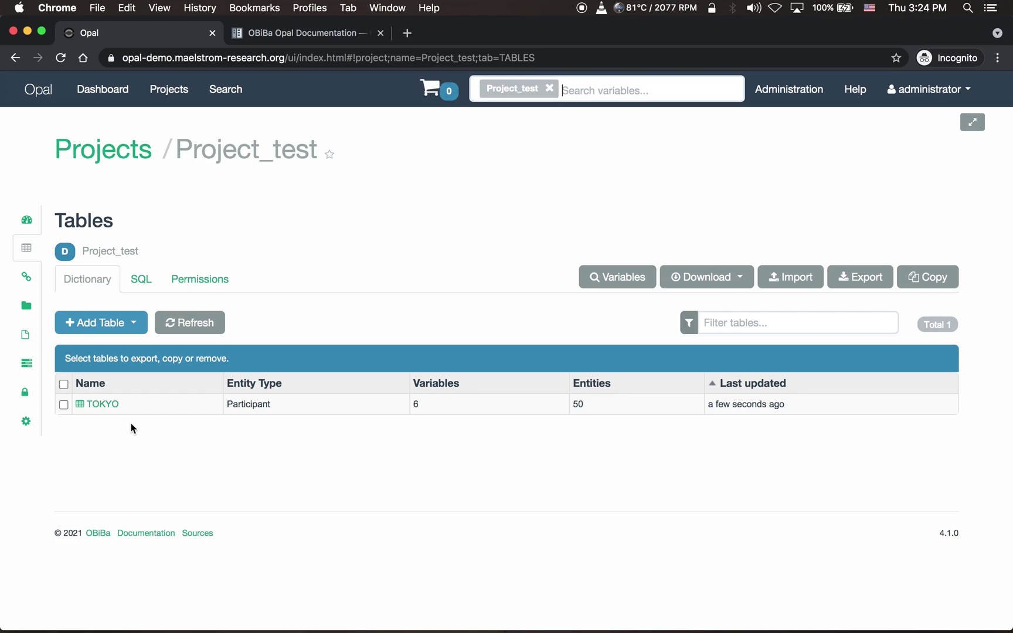
left_click(110, 405)
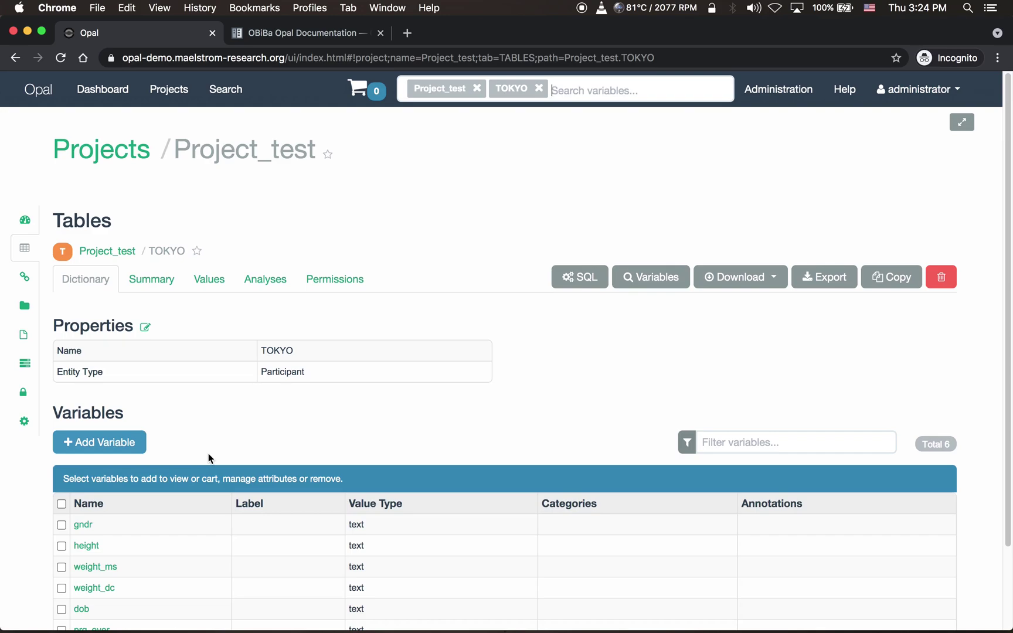
scroll(317, 540, "down", 2)
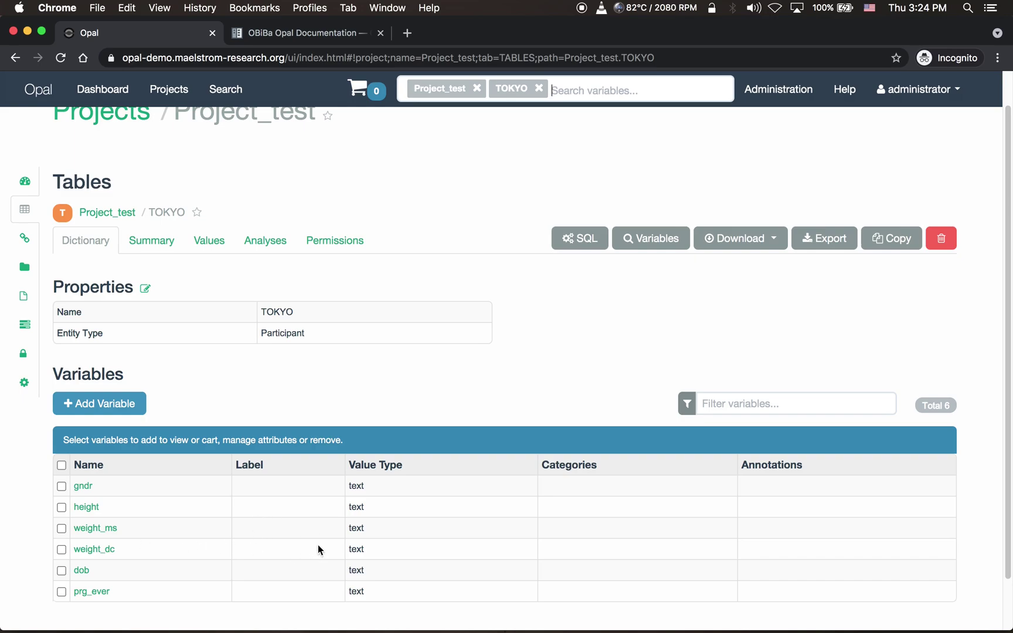
scroll(318, 540, "down", 1)
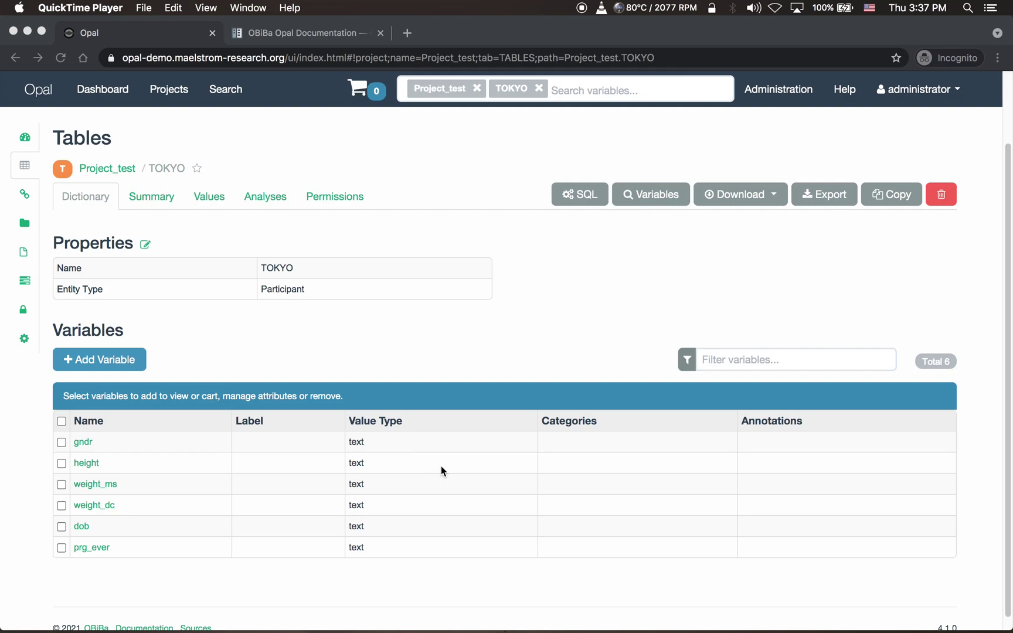
- Open the project's table update from dictionary, review dd.TOKYO.xlsx in LibreOffice, and leave the update without applying it
left_click(129, 174)
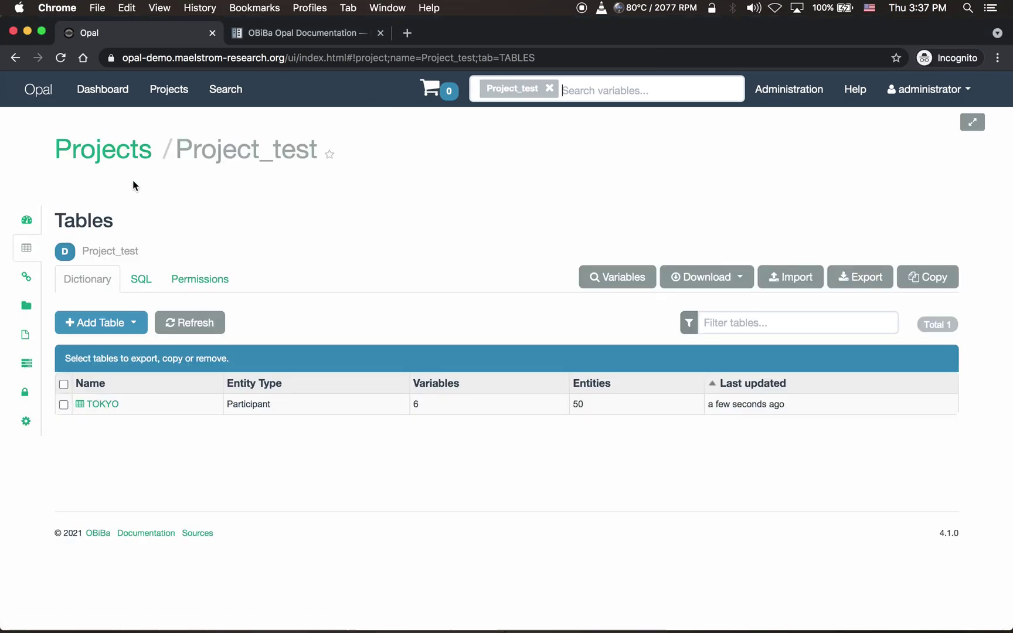
left_click(117, 333)
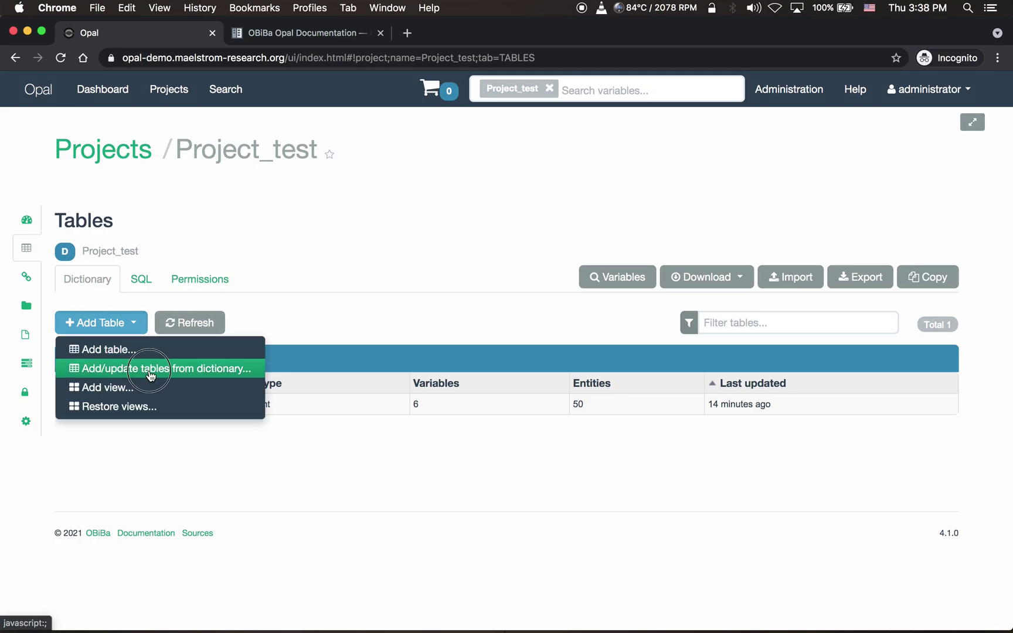
left_click(150, 370)
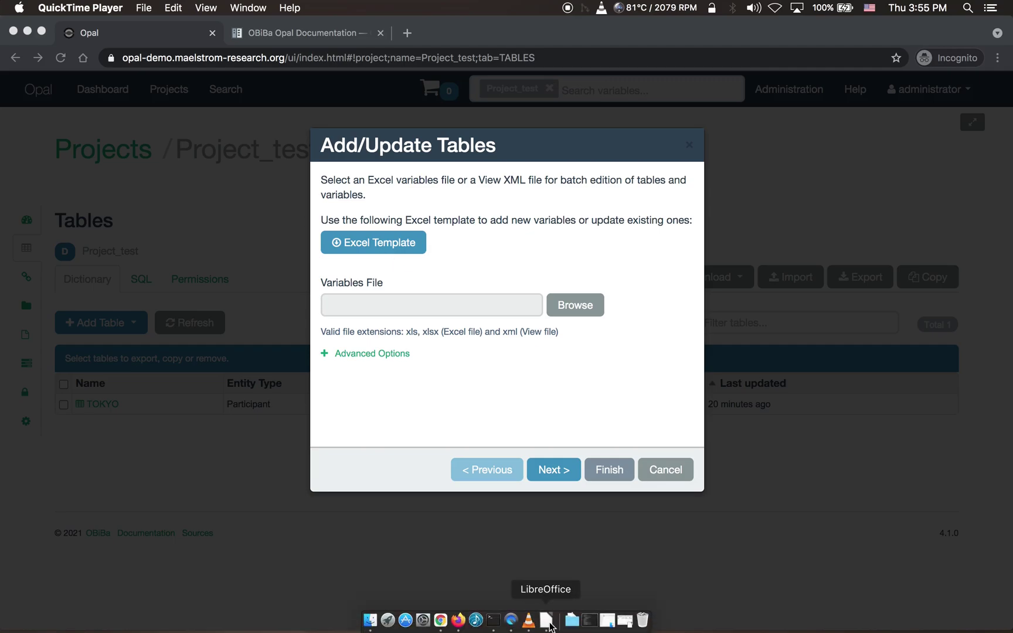
left_click(551, 626)
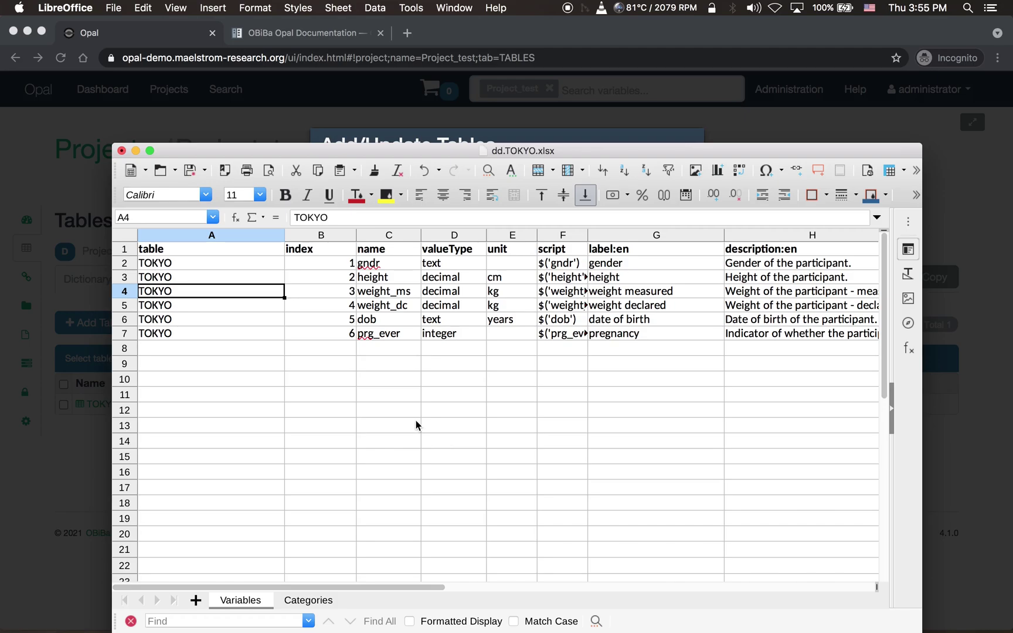
left_click(135, 151)
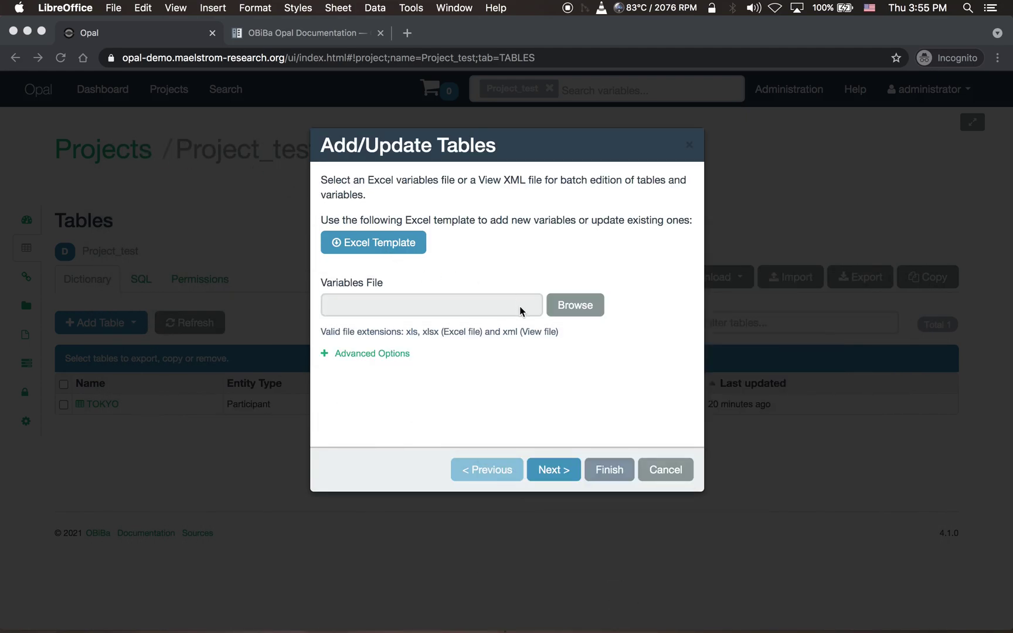
left_click(664, 474)
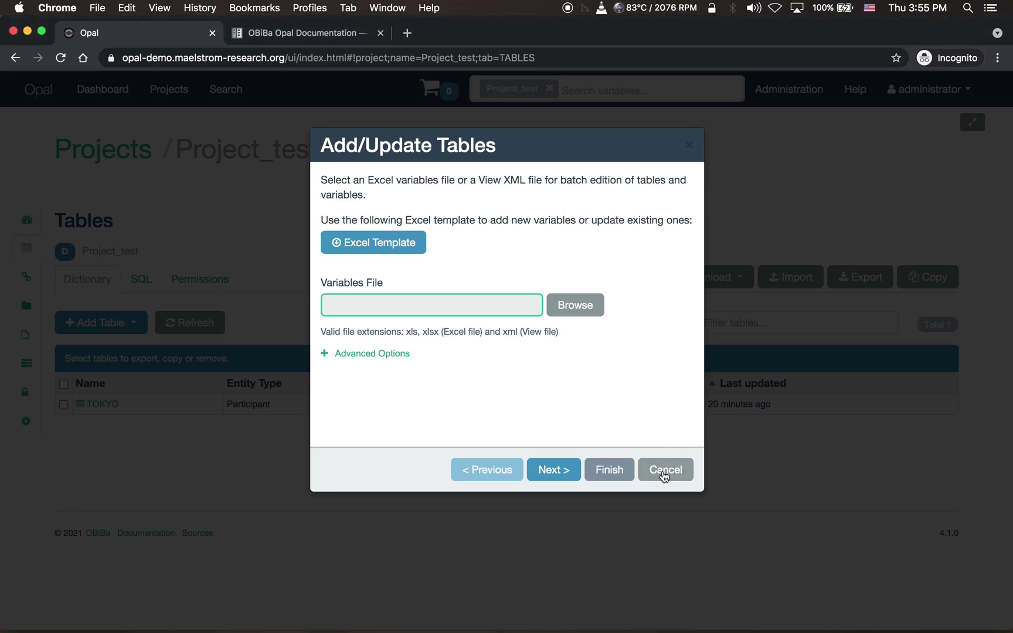
left_click(665, 474)
- Start a new view named dd_TOKYO in Project_test and add TOKYO as its table reference
left_click(103, 331)
left_click(133, 391)
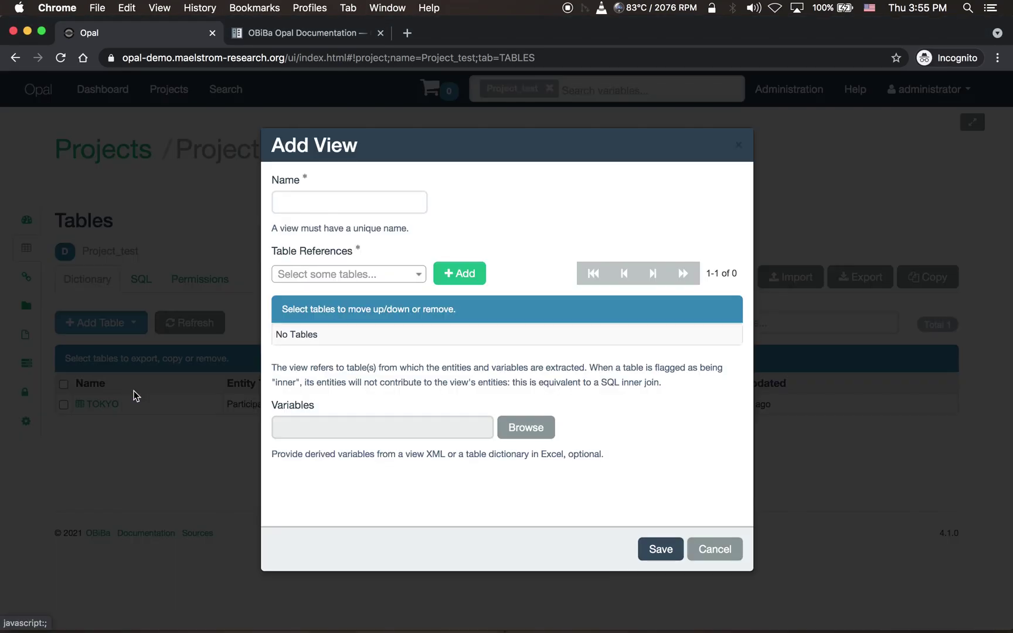
left_click(329, 200)
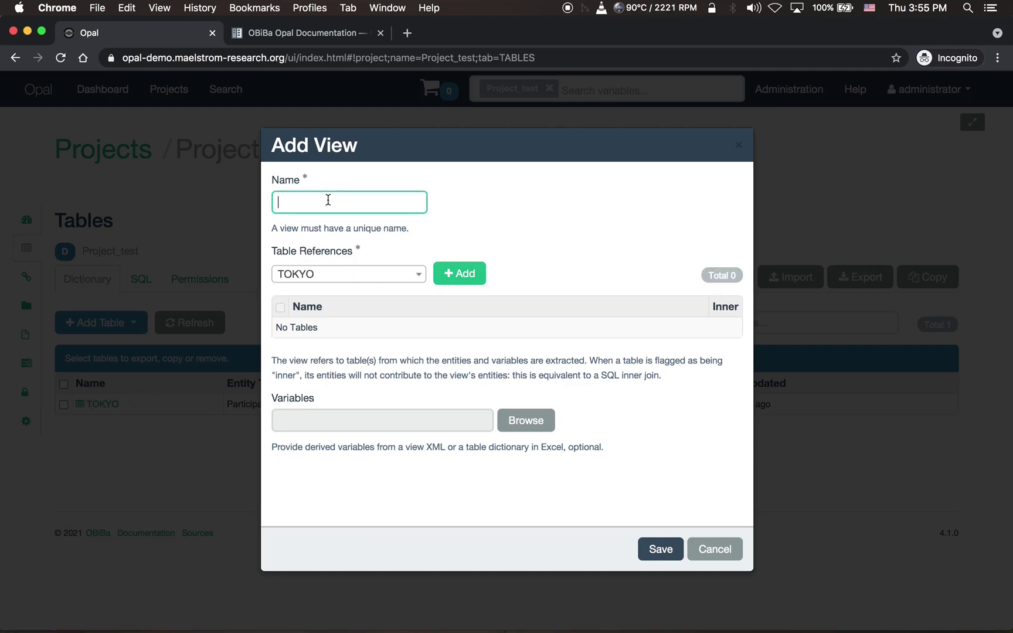
type("dd_TOKYO")
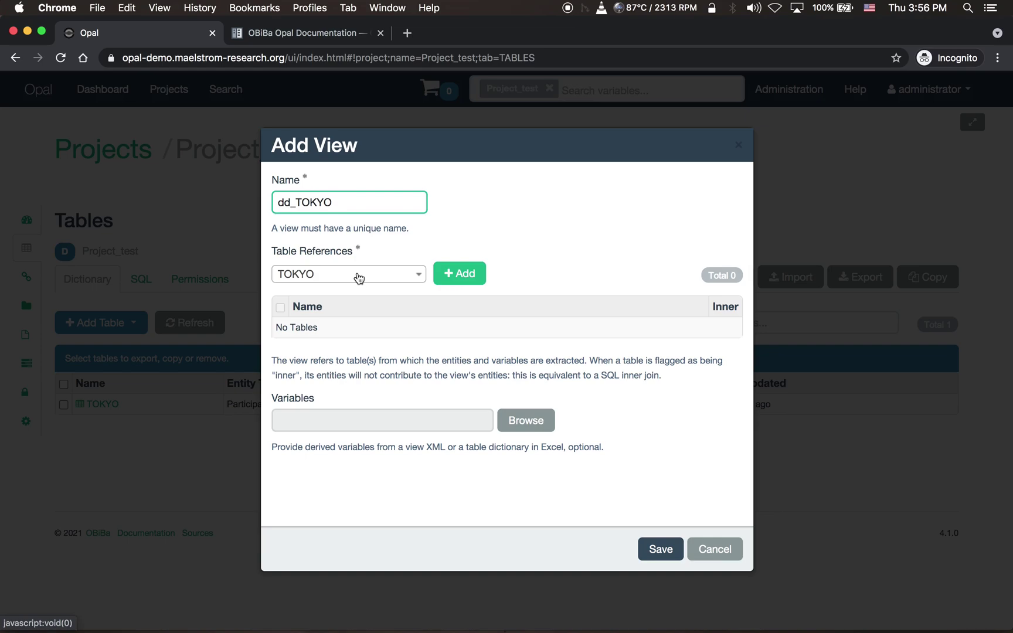
left_click(358, 275)
left_click(464, 277)
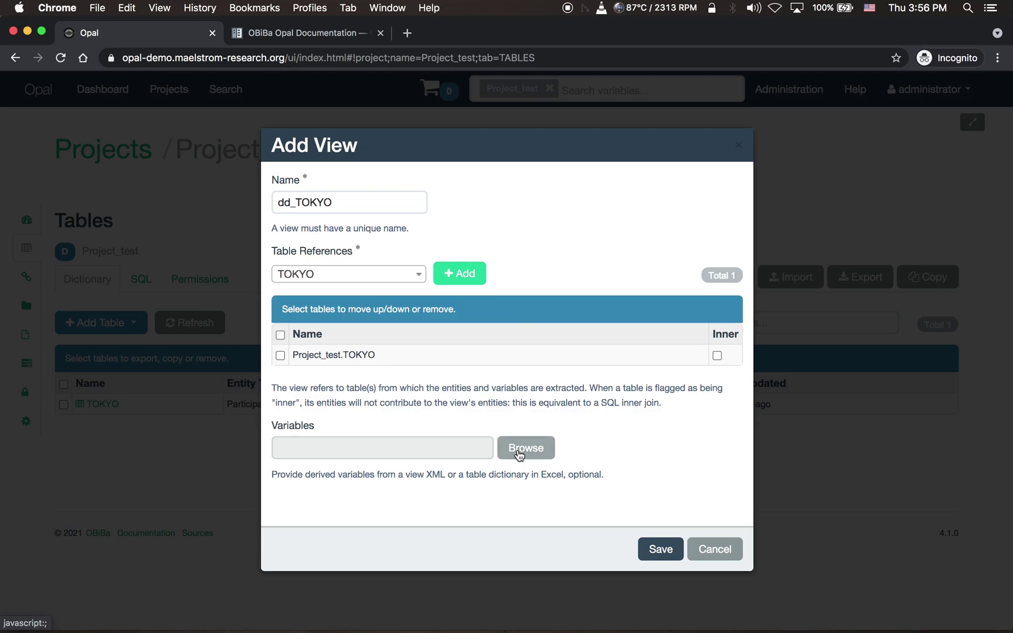
- Upload dd.TOKYO.xlsx from the Desktop to /home/administrator while choosing the view's variables file
left_click(519, 448)
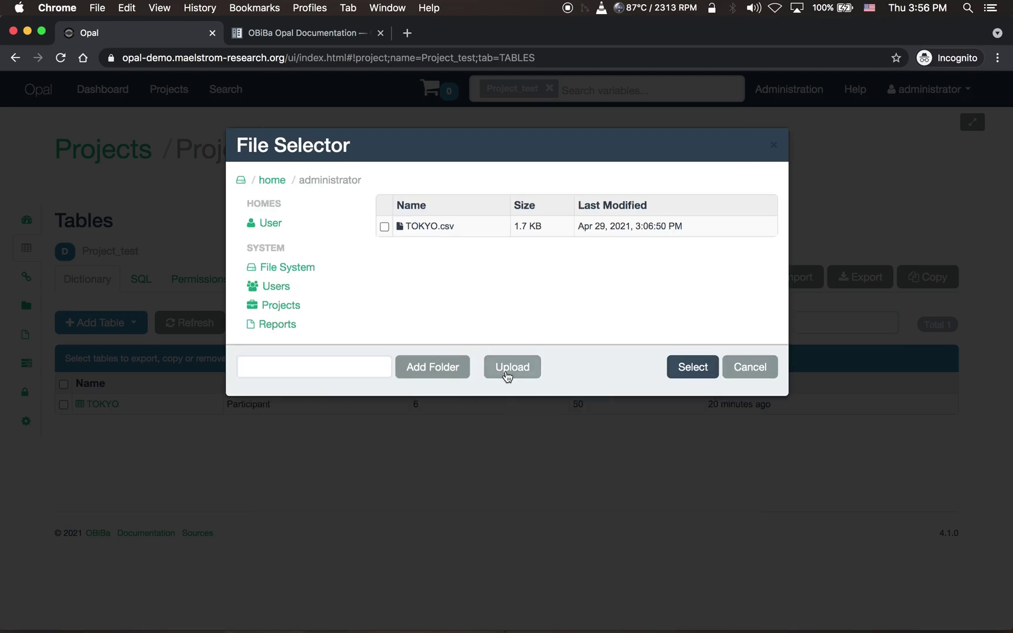
left_click(508, 375)
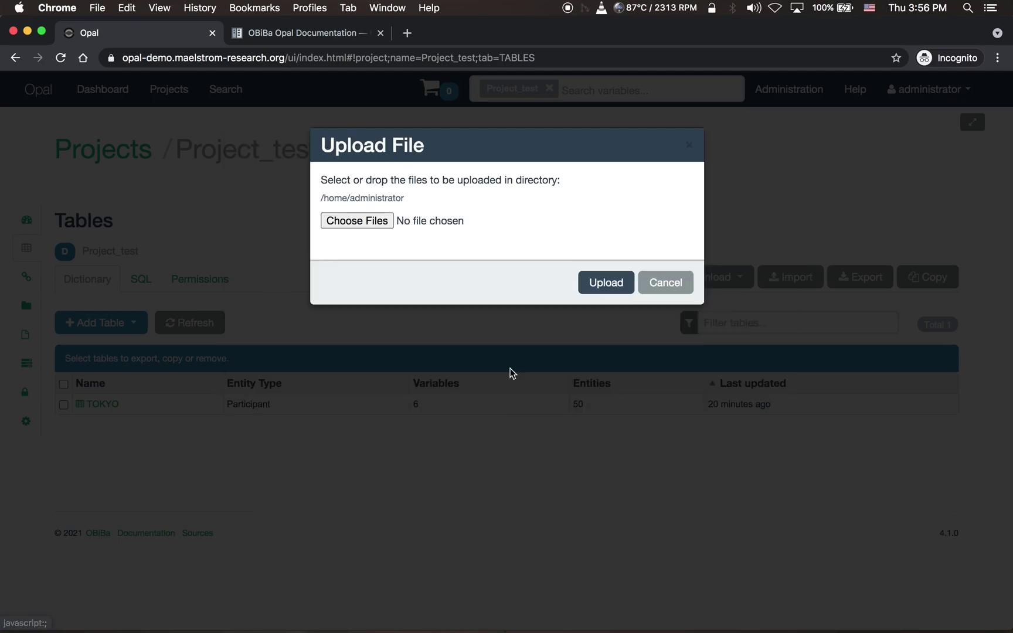
left_click(374, 225)
left_click(408, 121)
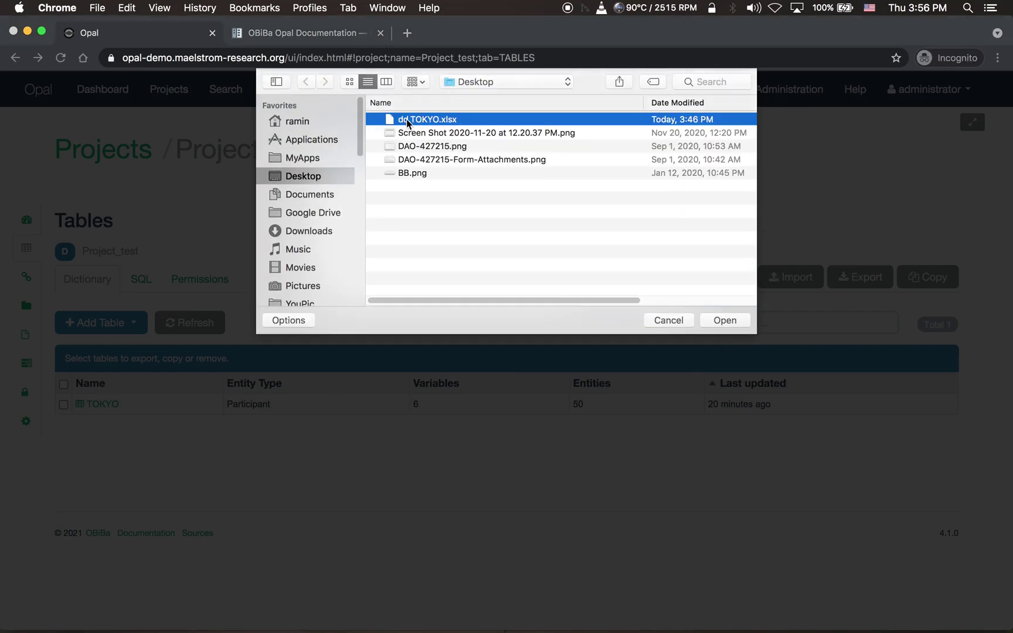
double_click(408, 120)
left_click(604, 284)
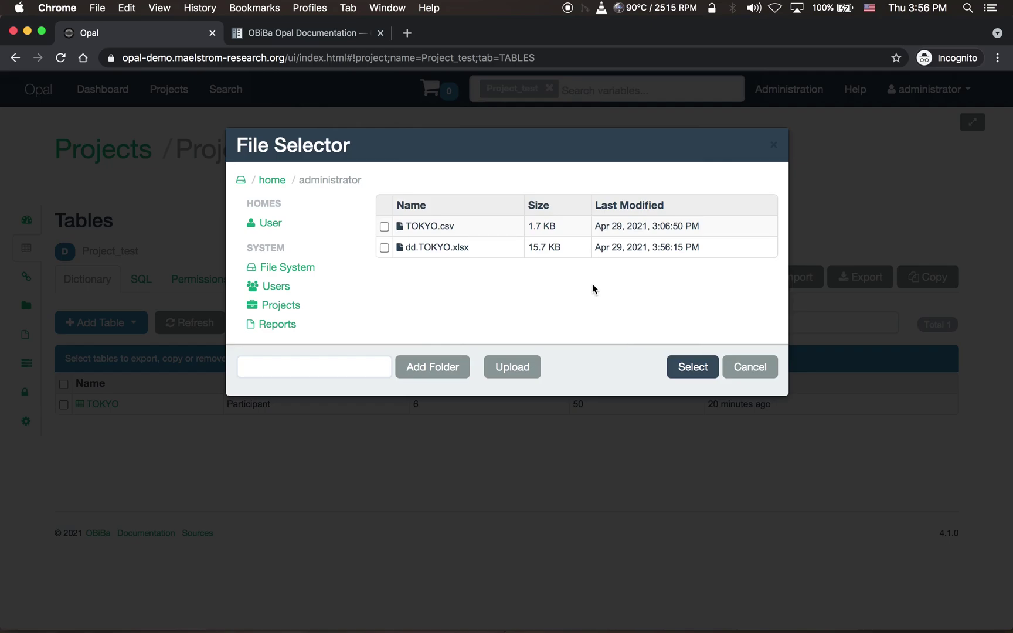
- Set /home/administrator/dd.TOKYO.xlsx as the view's variables file and save the view
left_click(385, 247)
left_click(675, 367)
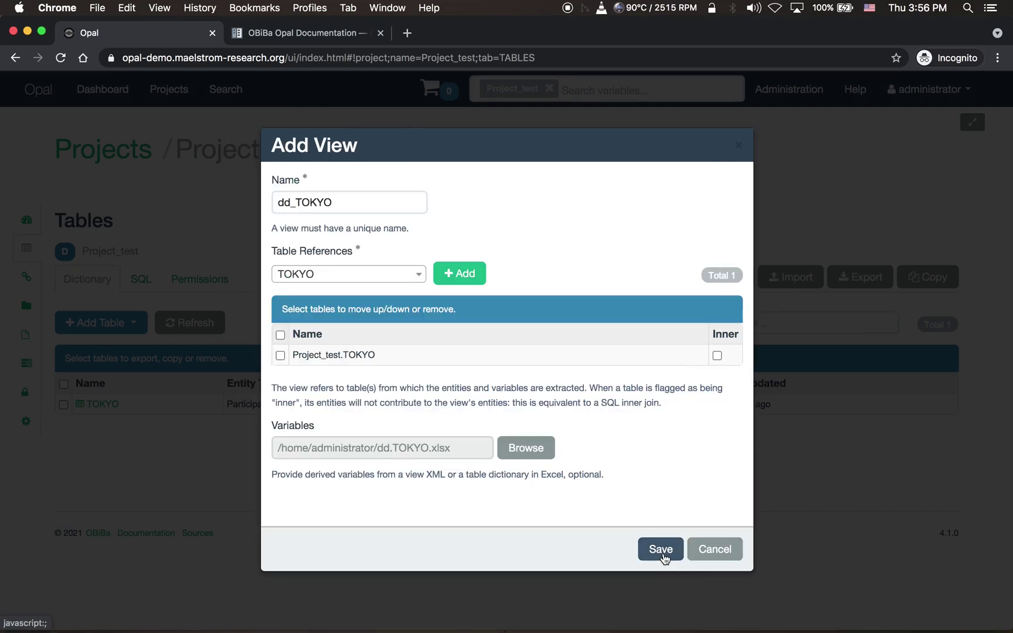
left_click(663, 554)
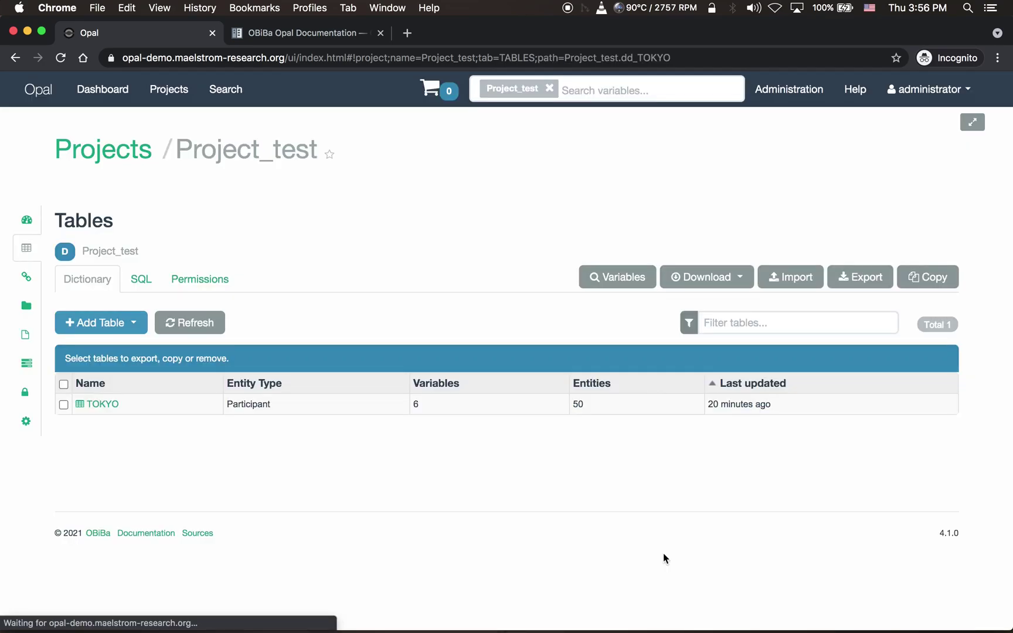
- Examine the gndr variable's properties, categories and attributes in the dd_TOKYO view, leaving the category editor without changes
scroll(366, 371, "down", 5)
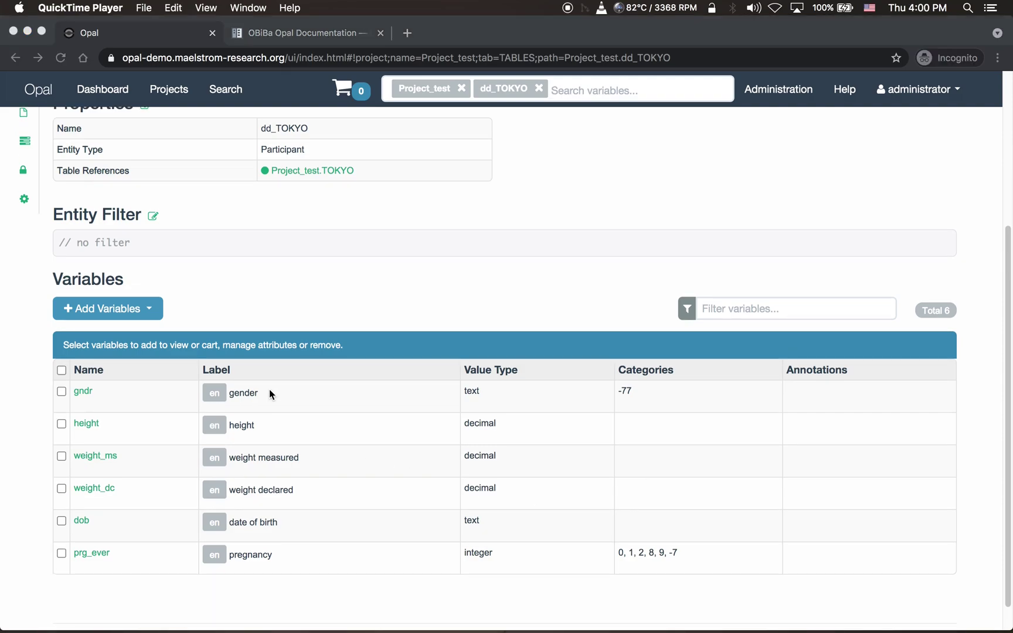
left_click(81, 390)
left_click(83, 392)
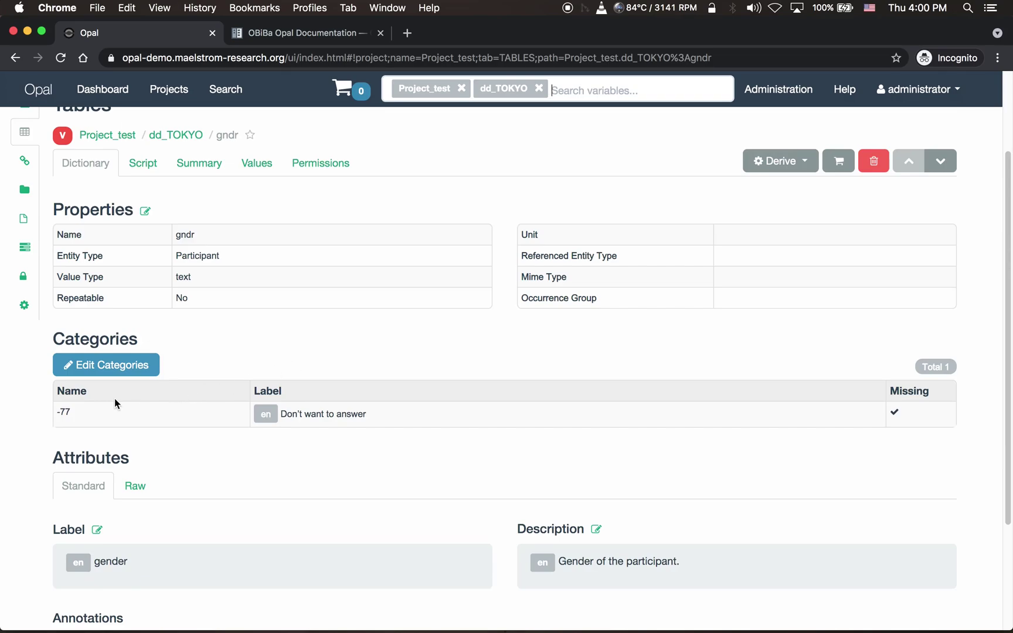
scroll(100, 413, "down", 3)
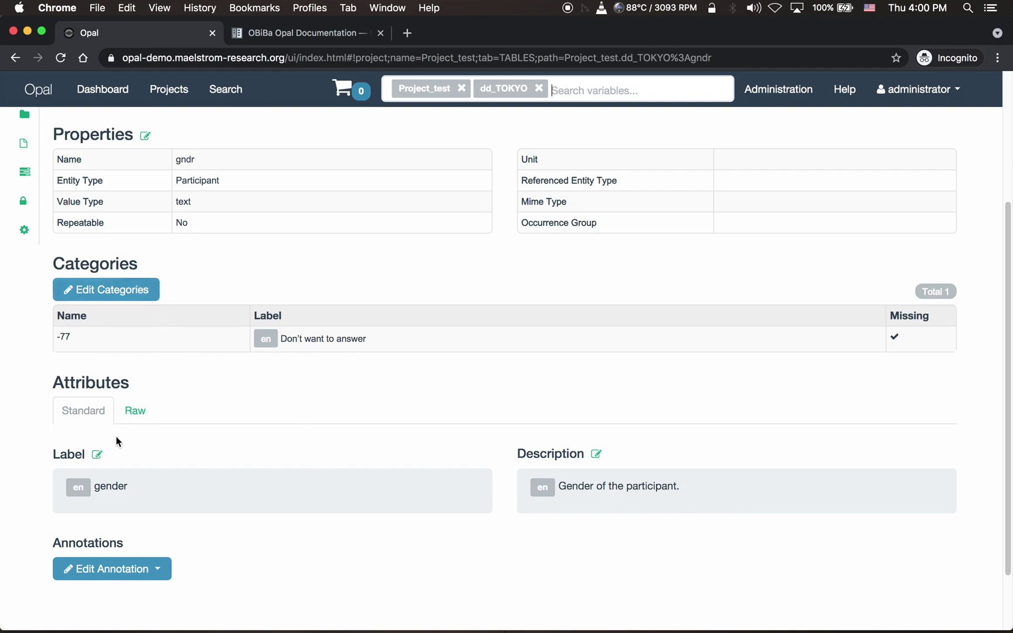
left_click(122, 289)
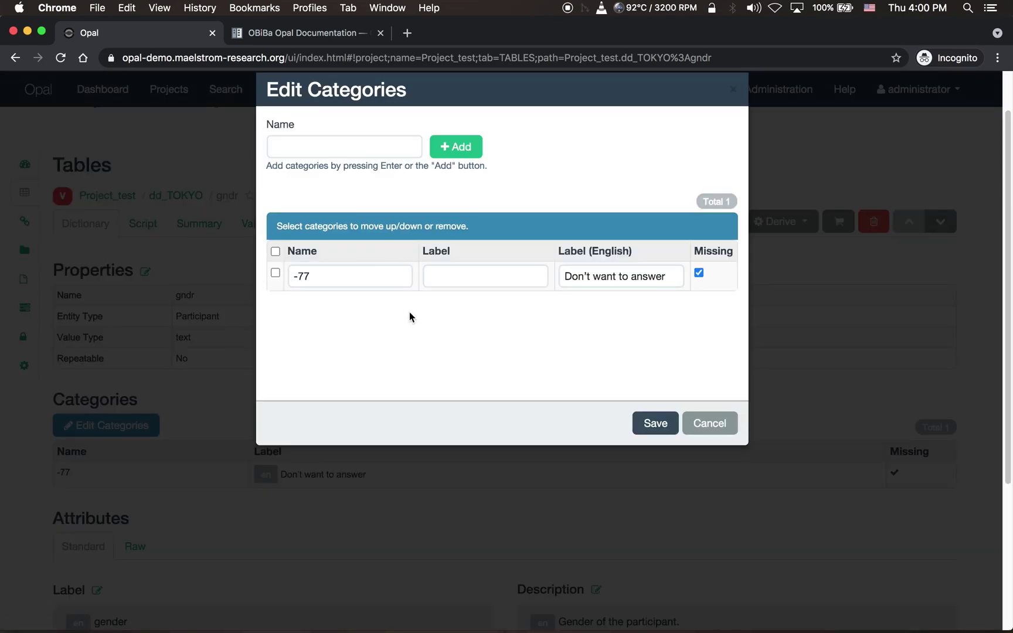
left_click(716, 421)
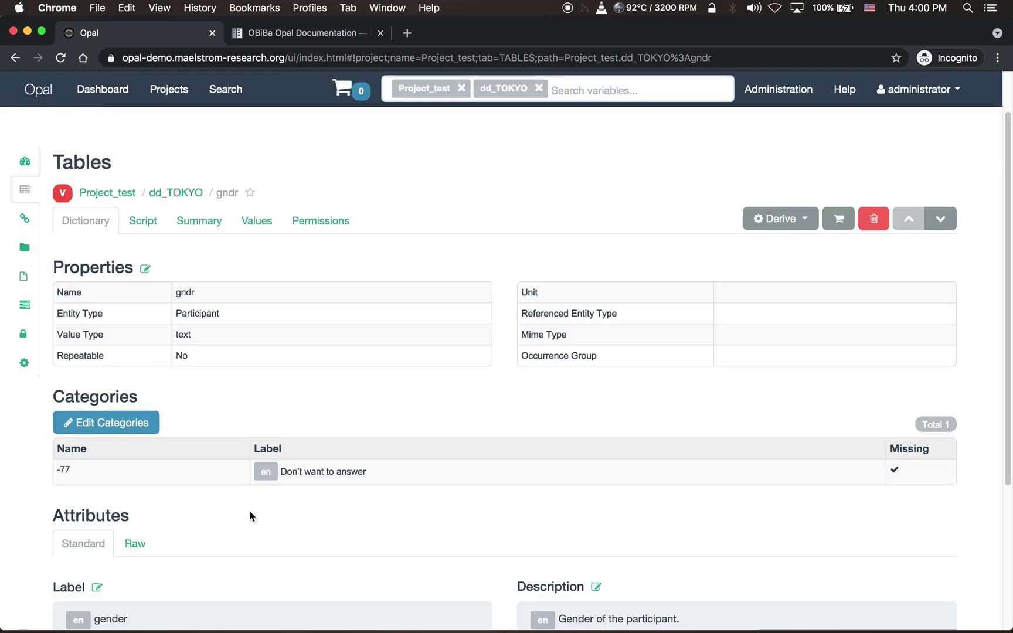
scroll(250, 516, "down", 4)
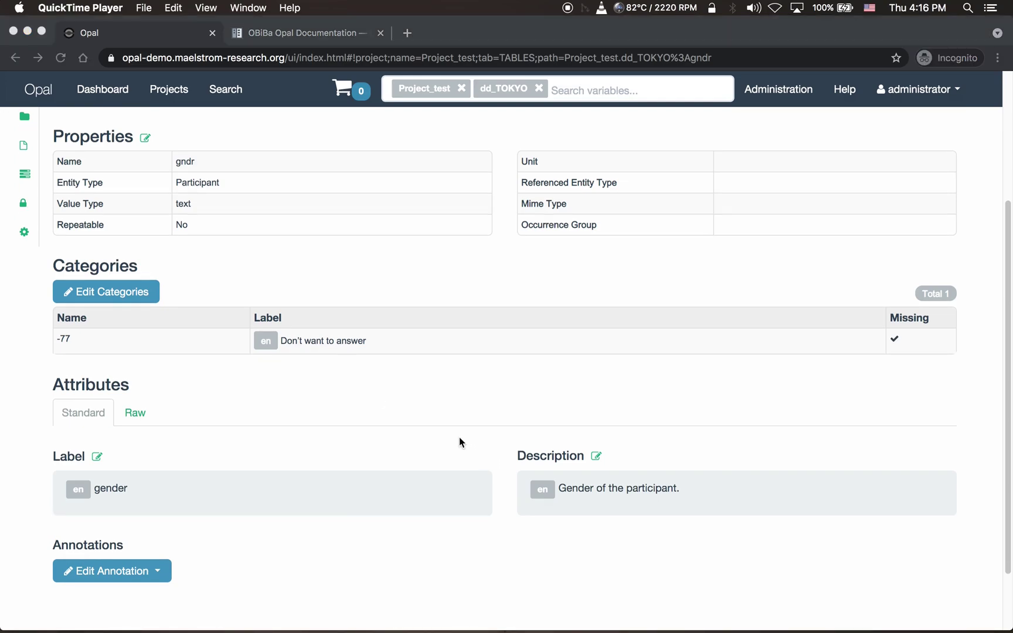
scroll(420, 417, "up", 1)
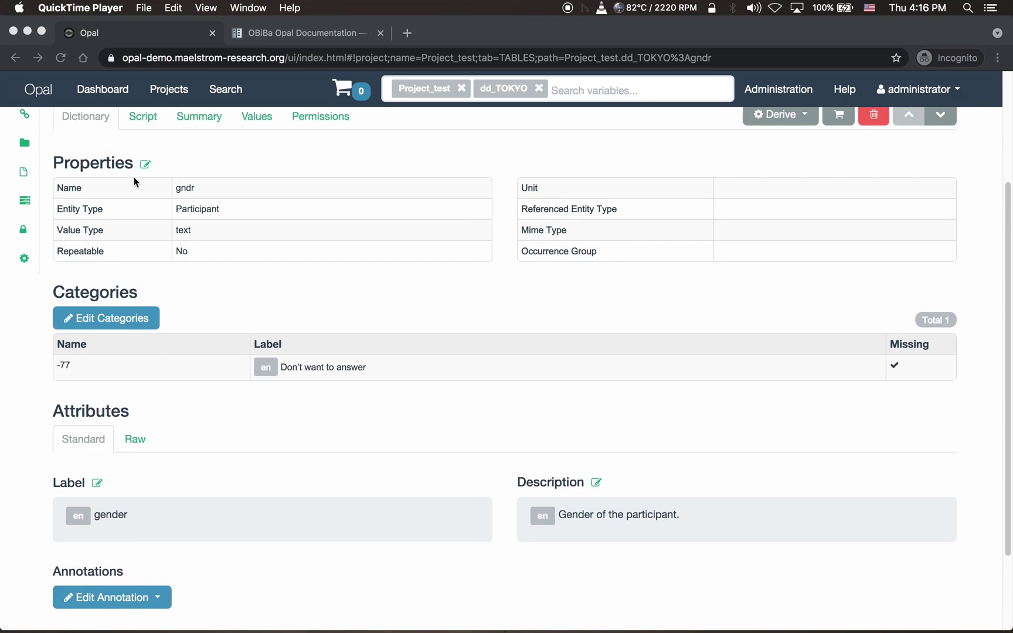
scroll(156, 233, "up", 5)
- Return to the dd_TOKYO view and examine the weight_ms variable's summary plots and descriptive statistics
left_click(150, 221)
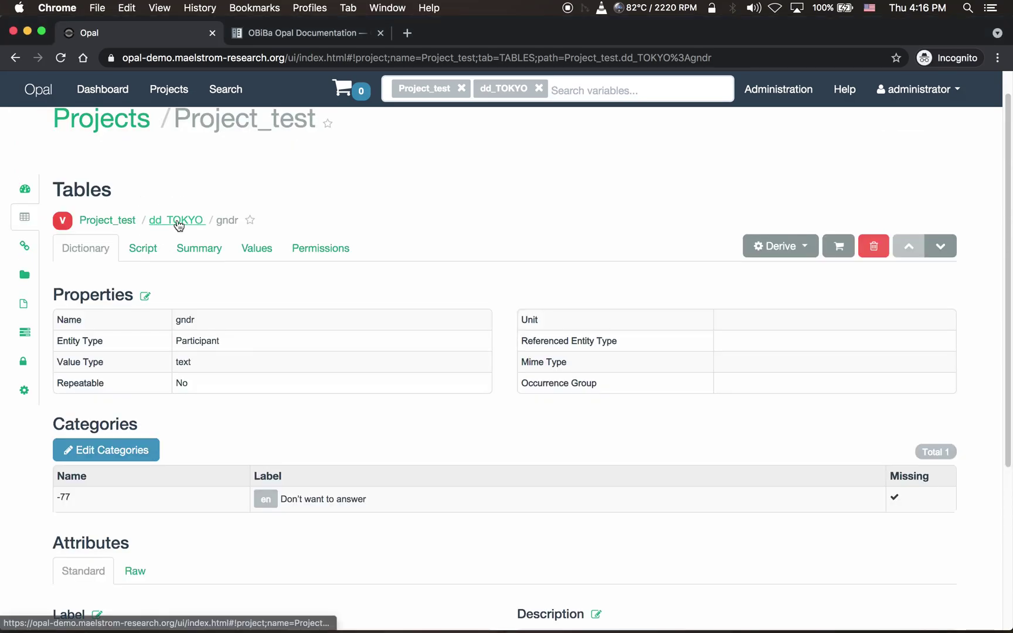
left_click(176, 222)
scroll(249, 361, "down", 5)
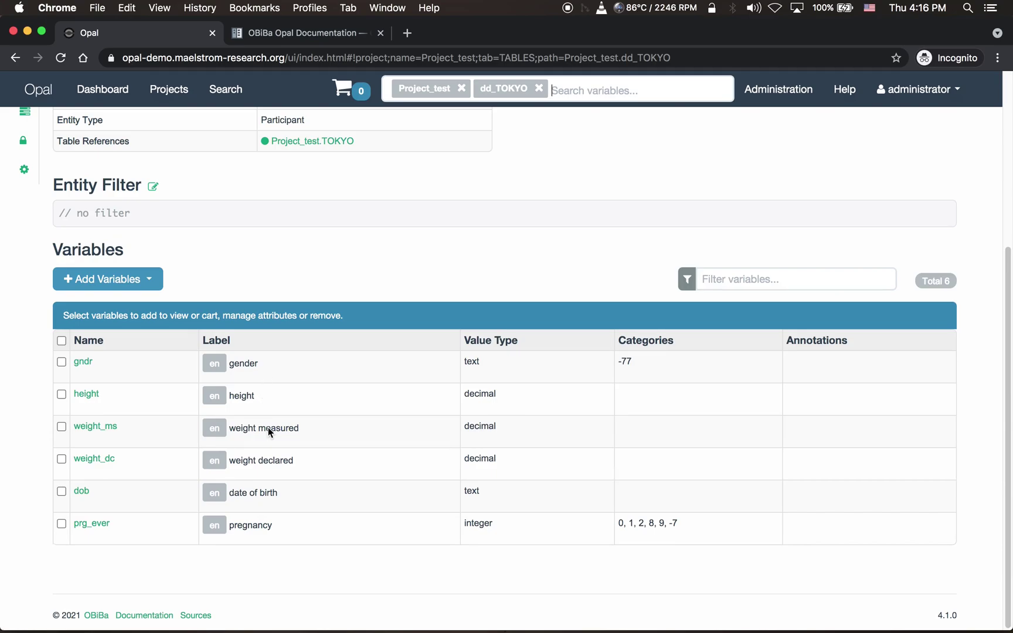
left_click(103, 425)
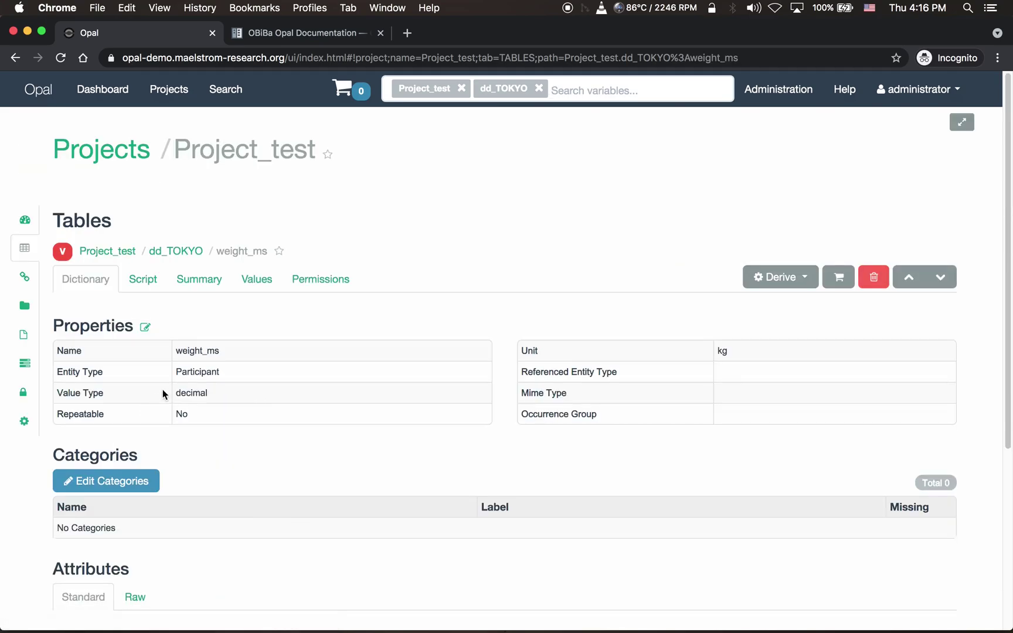
left_click(189, 290)
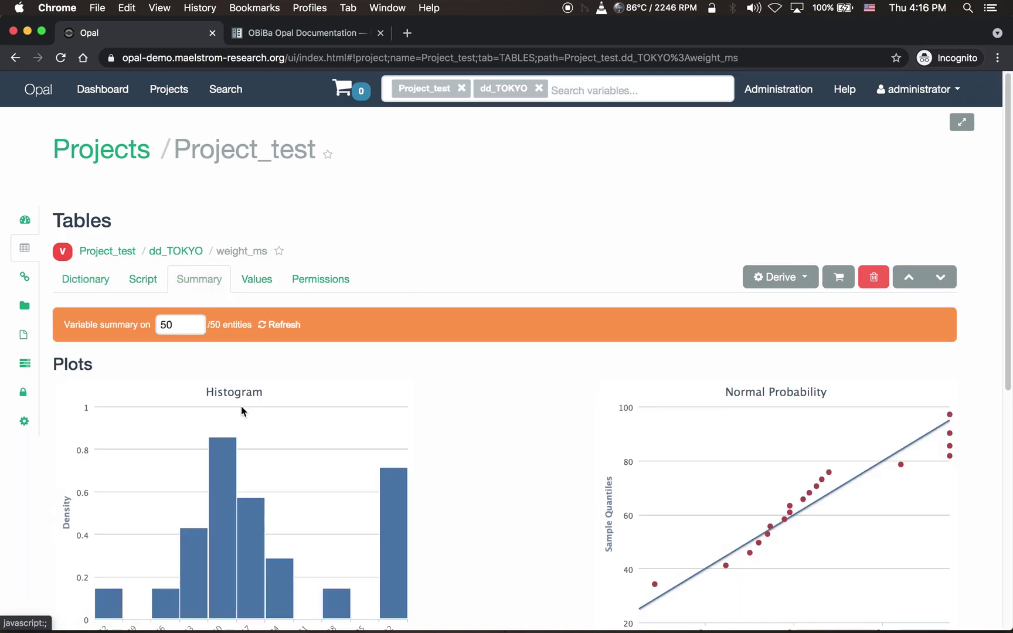
scroll(242, 408, "down", 2)
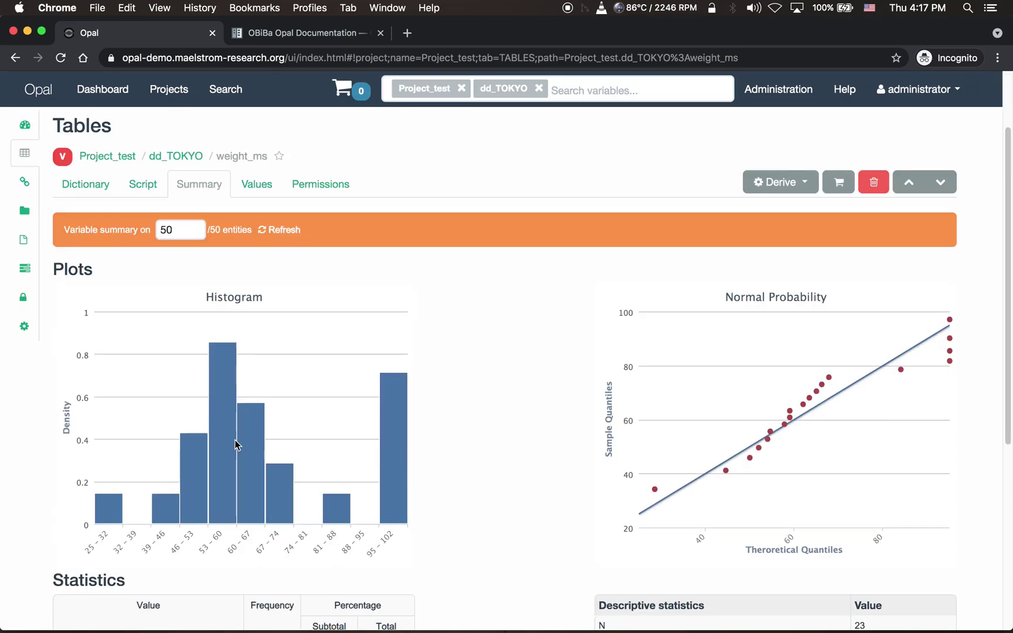
scroll(236, 445, "down", 1)
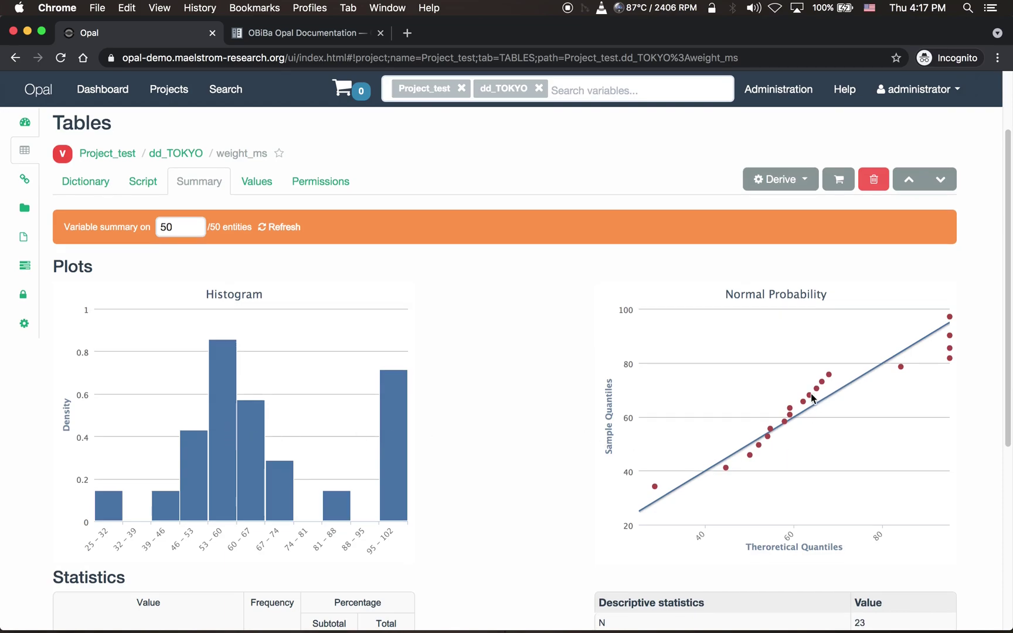
scroll(801, 400, "down", 5)
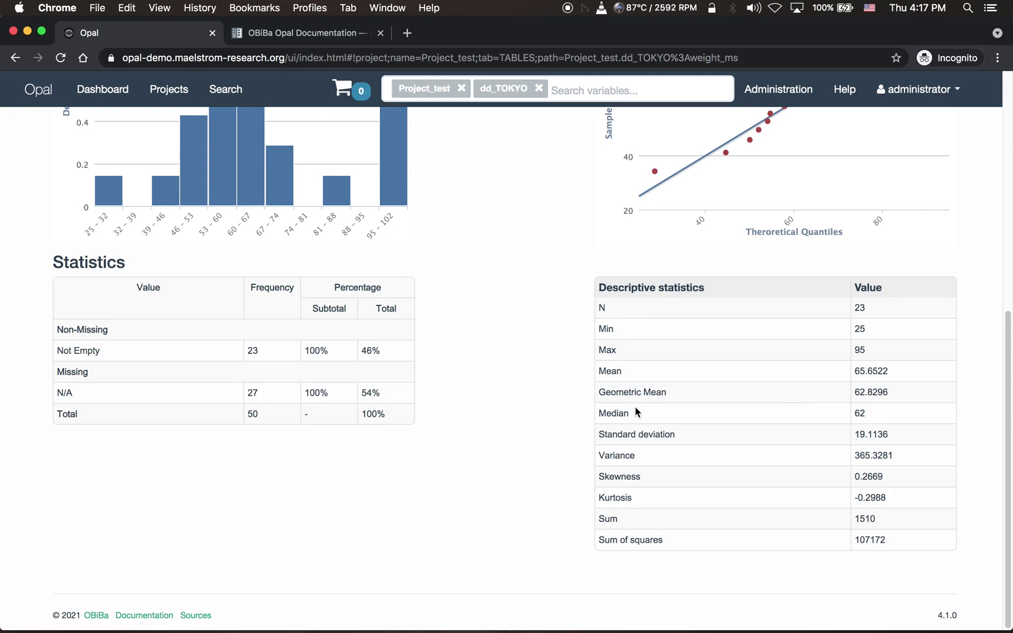
scroll(463, 417, "up", 10)
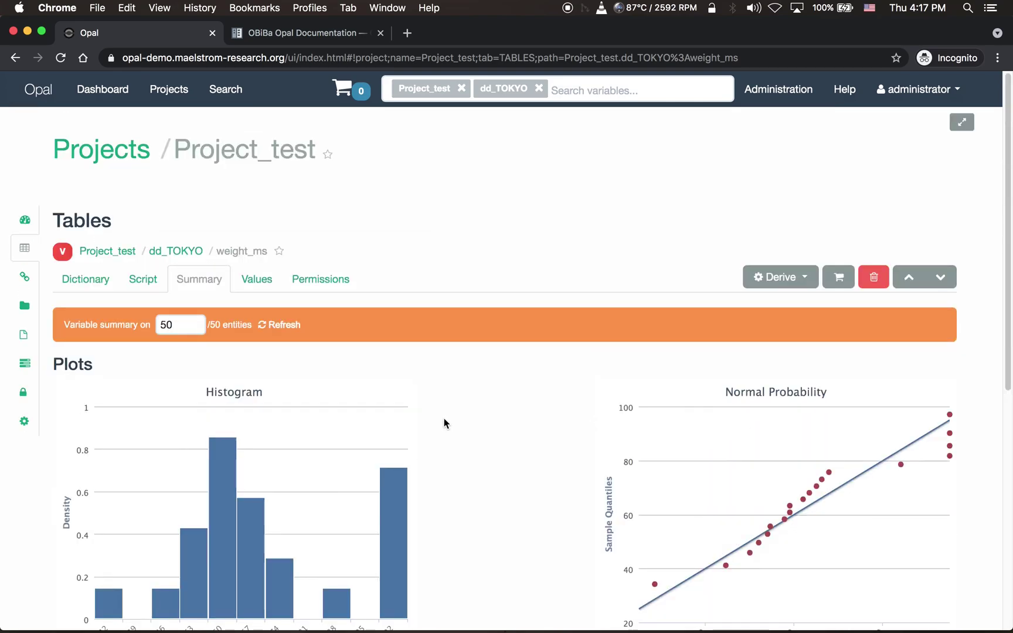
- Look through the individual values of weight_ms and go back to the dd_TOKYO view
left_click(255, 282)
scroll(269, 374, "down", 3)
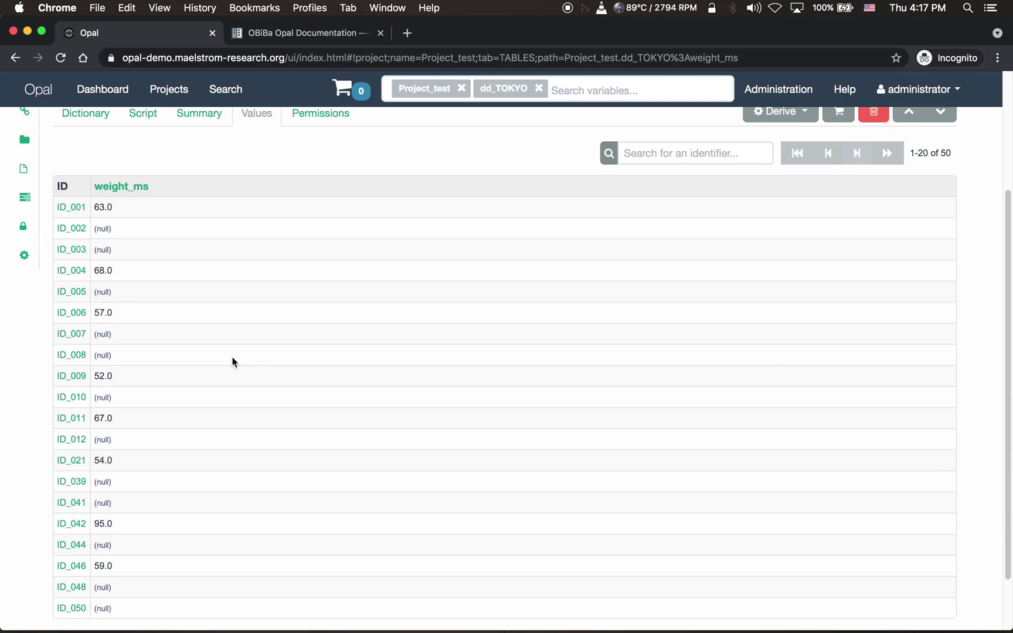
scroll(233, 359, "up", 3)
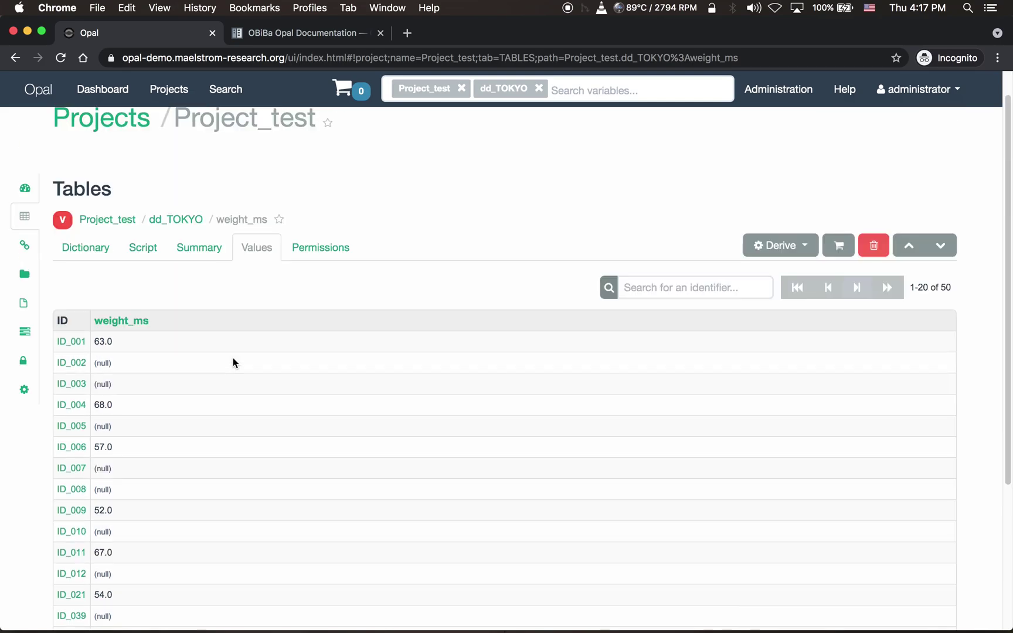
left_click(189, 225)
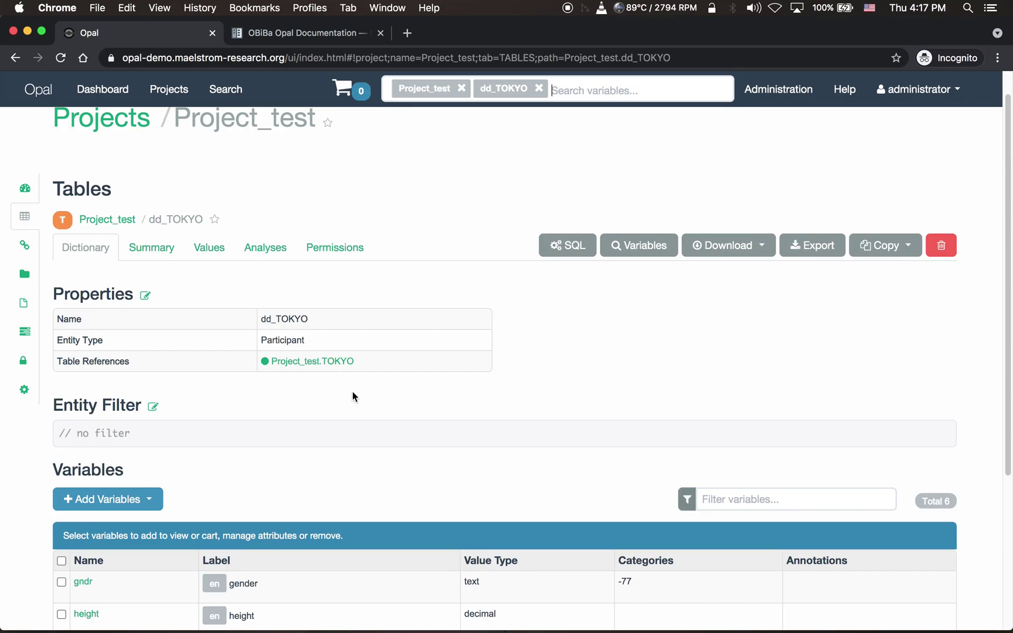